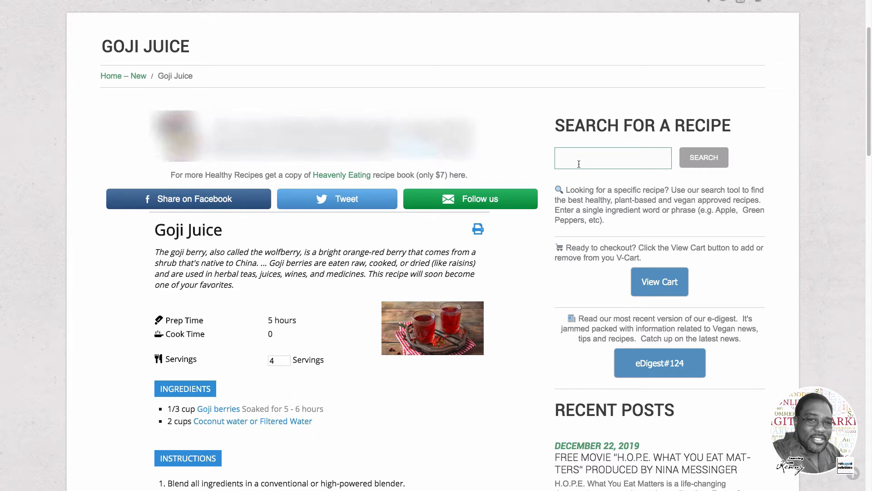
Search the recipe site for "Apple" and look over the search results page
left_click(589, 156)
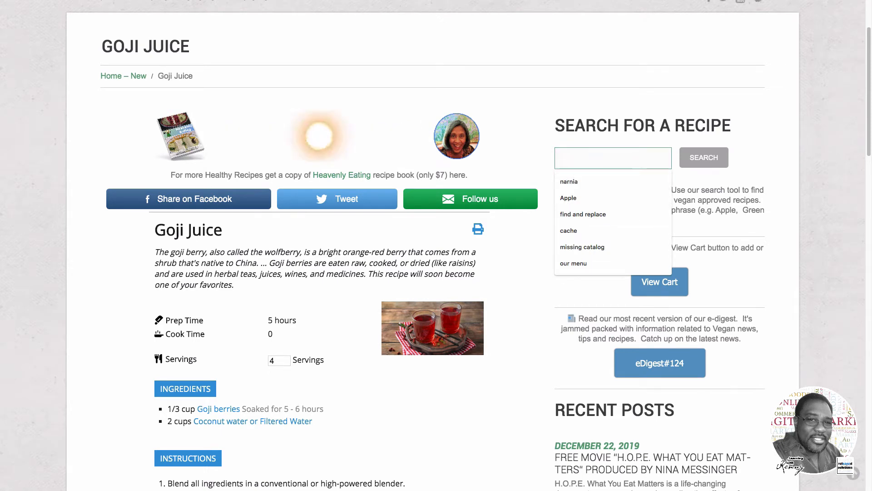
type("Apple")
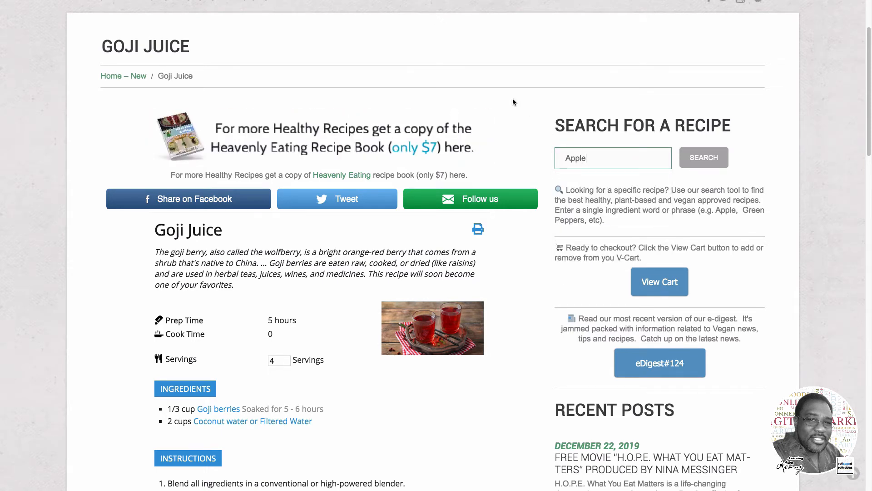
left_click(513, 98)
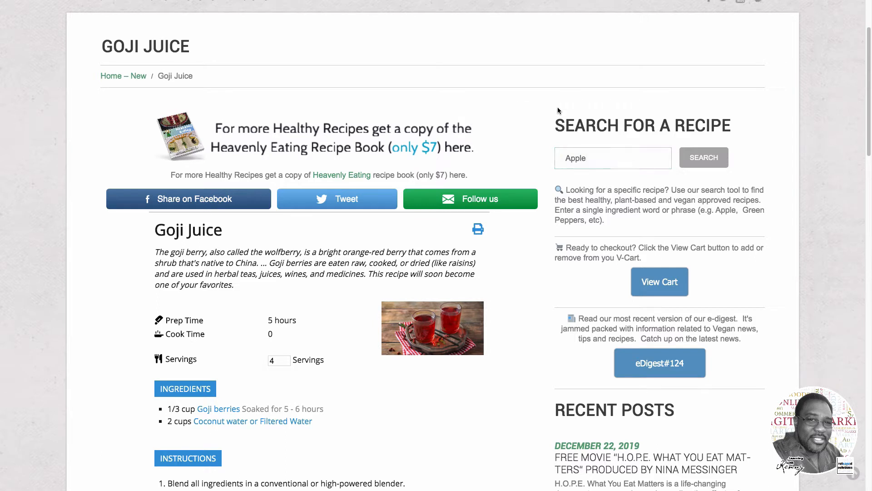
left_click(693, 165)
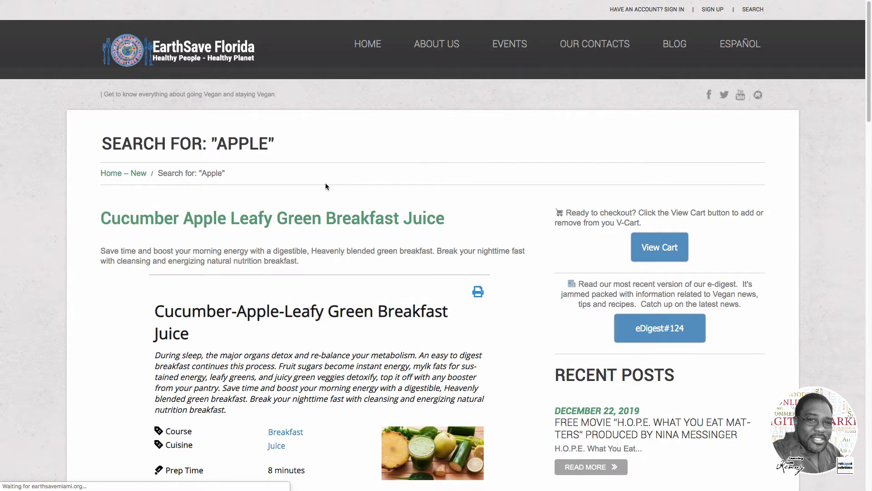
scroll(325, 183, "down", 3)
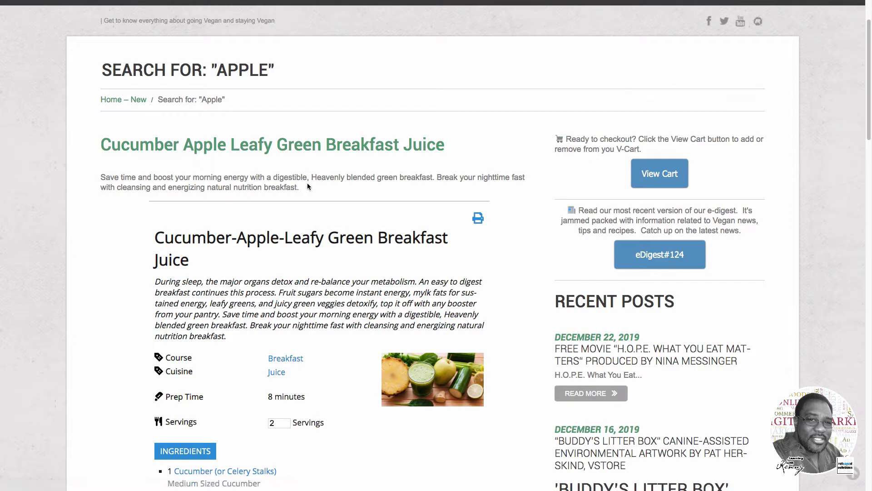
scroll(300, 230, "up", 2)
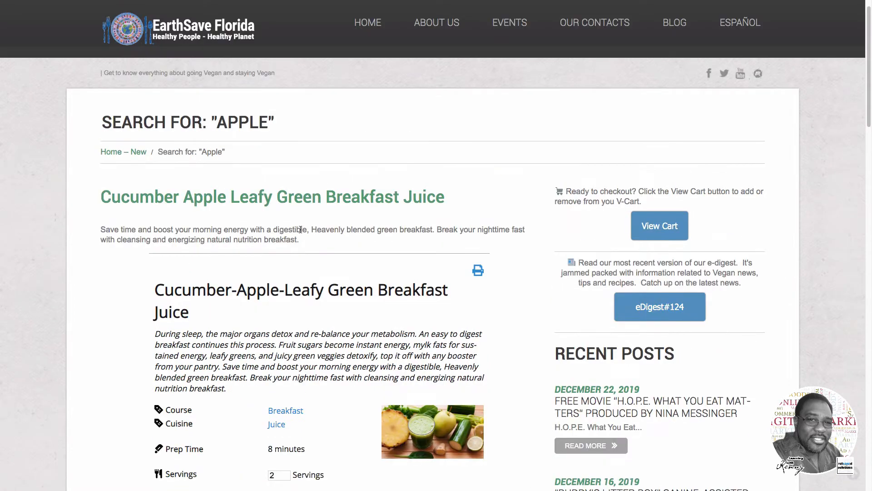
scroll(299, 225, "up", 1)
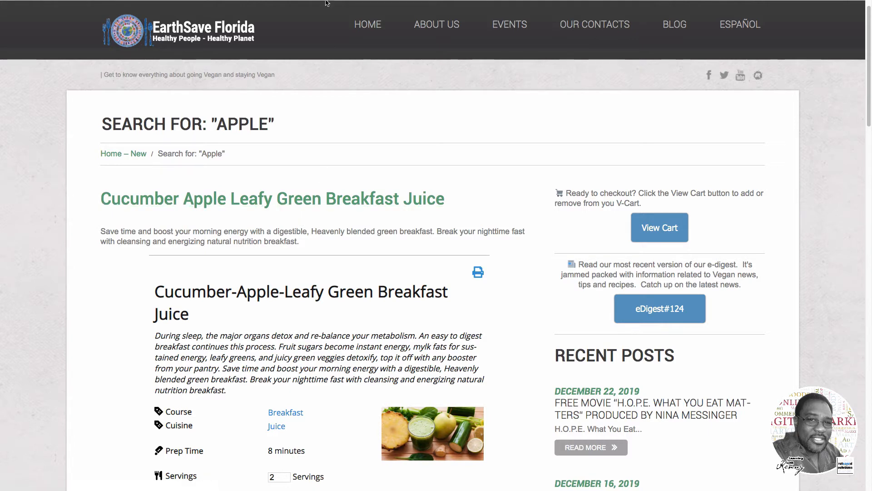
Switch to Google Analytics, open the Realtime Events report and drill into the RecipeQuery event category
left_click(224, 4)
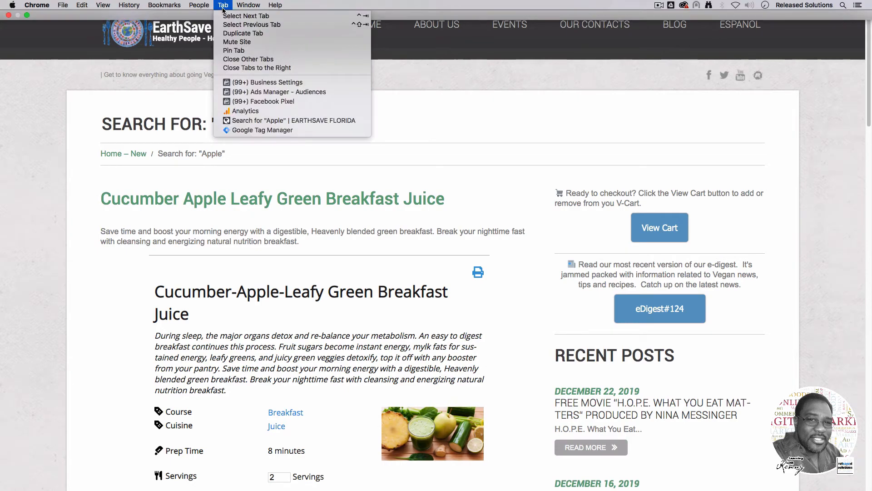
left_click(235, 115)
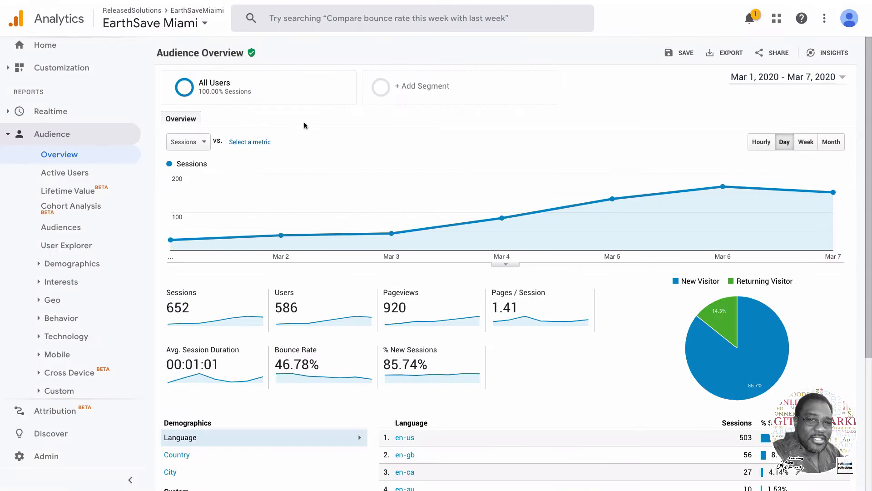
left_click(51, 113)
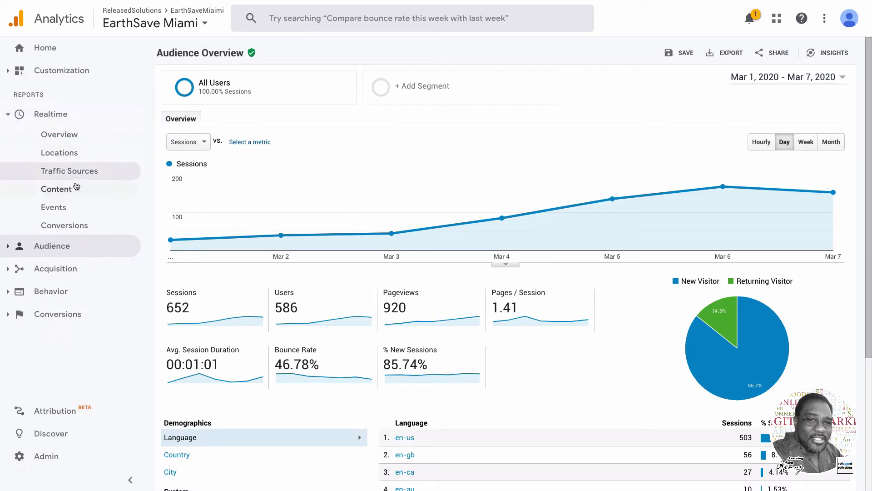
left_click(66, 207)
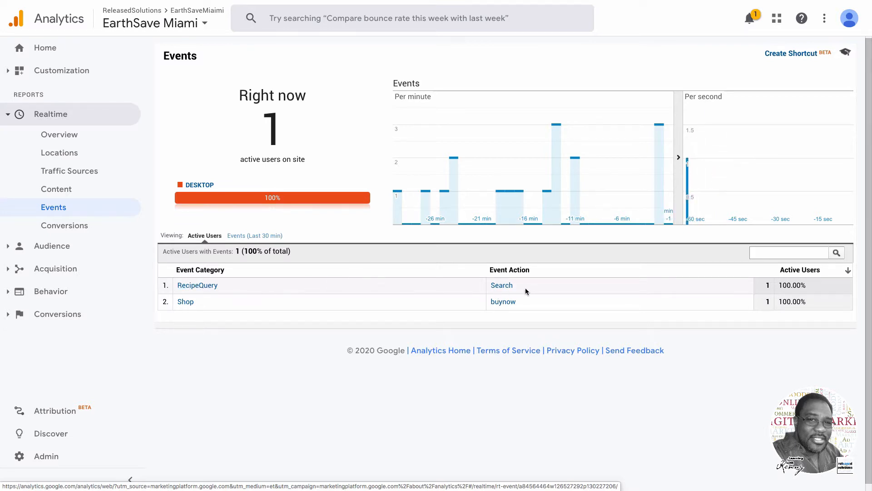
left_click(191, 286)
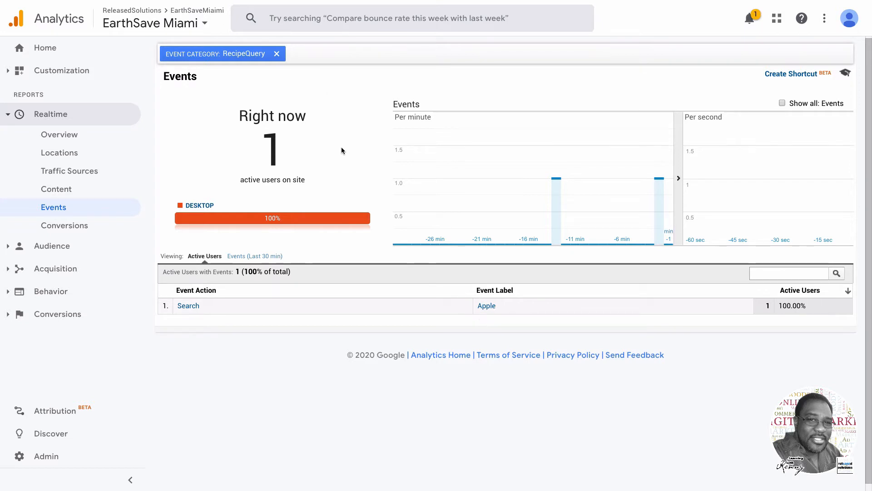
Return to the EarthSave Florida site and run a recipe search for "Potato" from the Goji Juice page
mouse_move(220, 4)
left_click(192, 5)
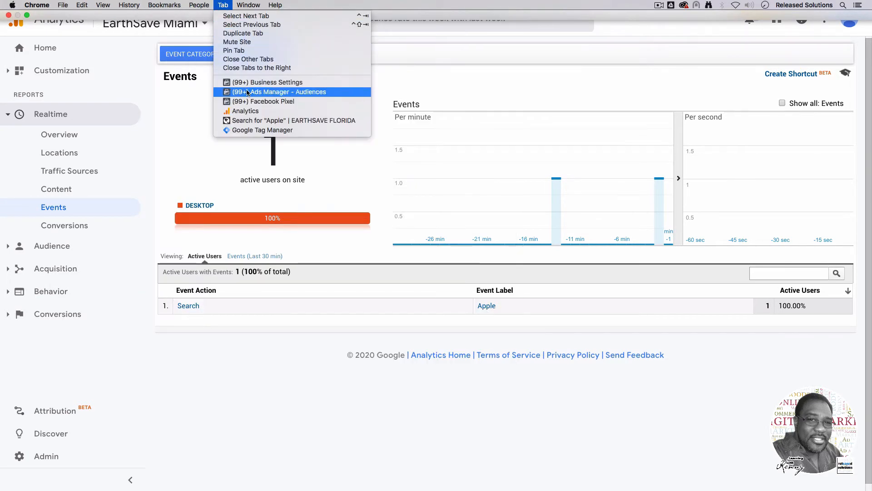
left_click(257, 121)
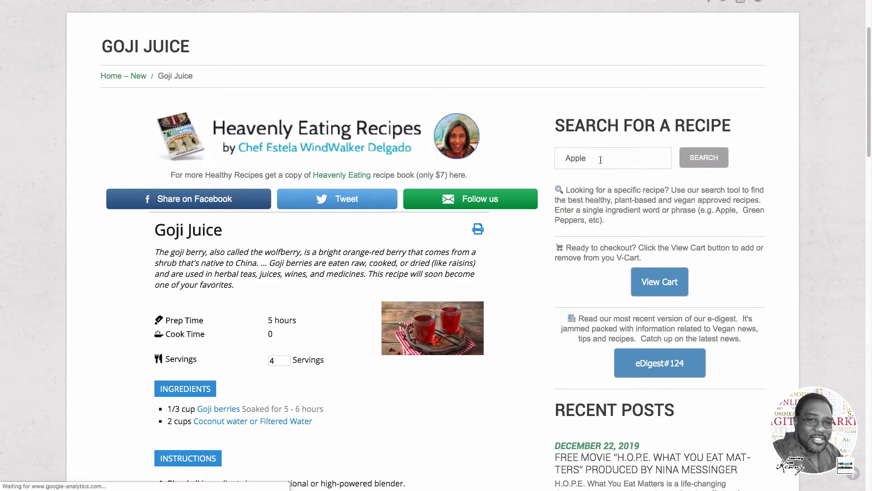
left_click_drag(603, 159, 554, 152)
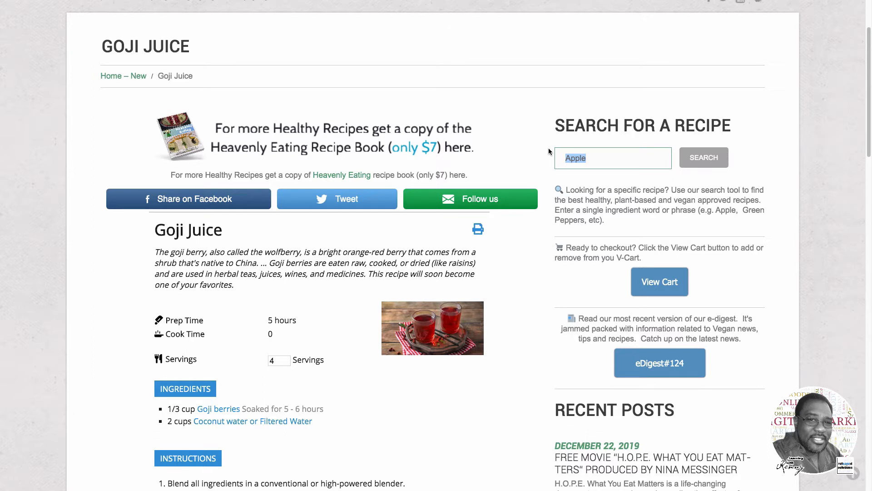
type("Potato")
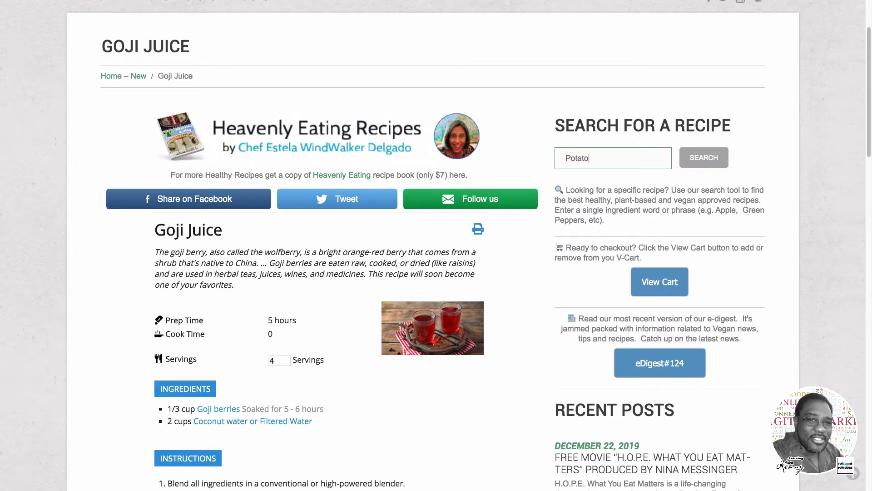
left_click(709, 157)
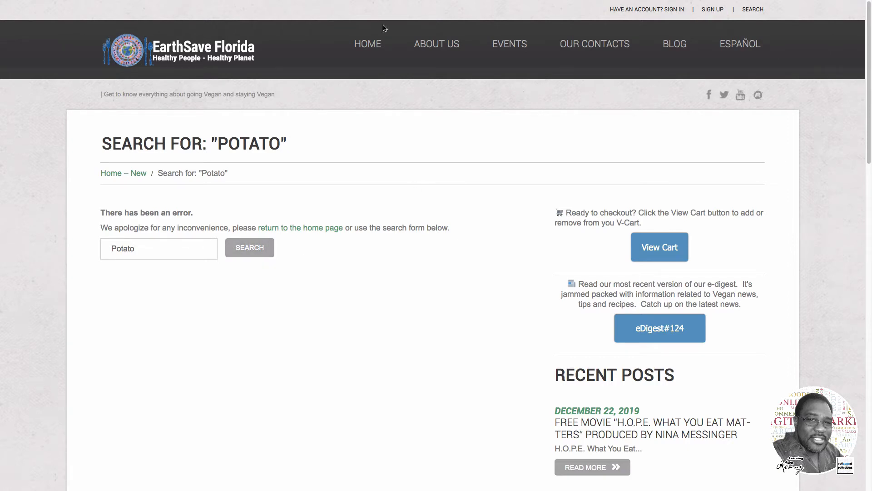
Switch back to Google Analytics and open the Behavior Top Events report for the RecipeQuery category's Search action
left_click(268, 5)
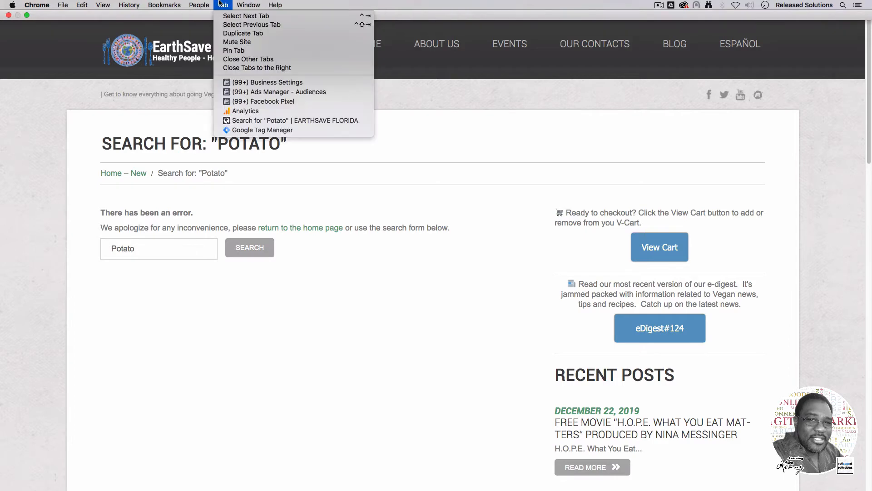
left_click(247, 111)
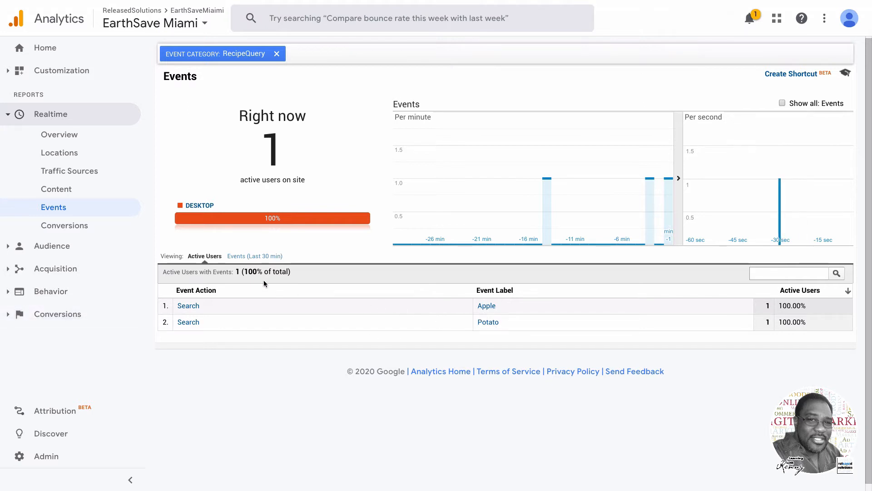
left_click(48, 294)
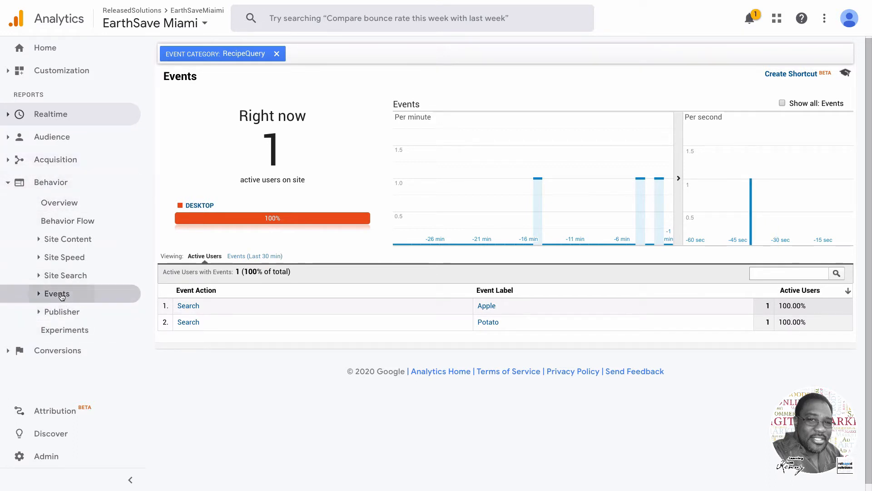
left_click(56, 294)
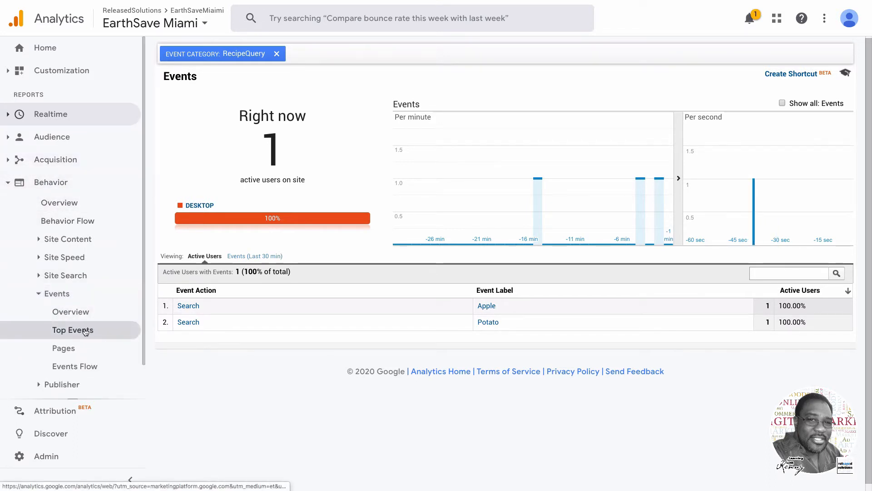
left_click(85, 331)
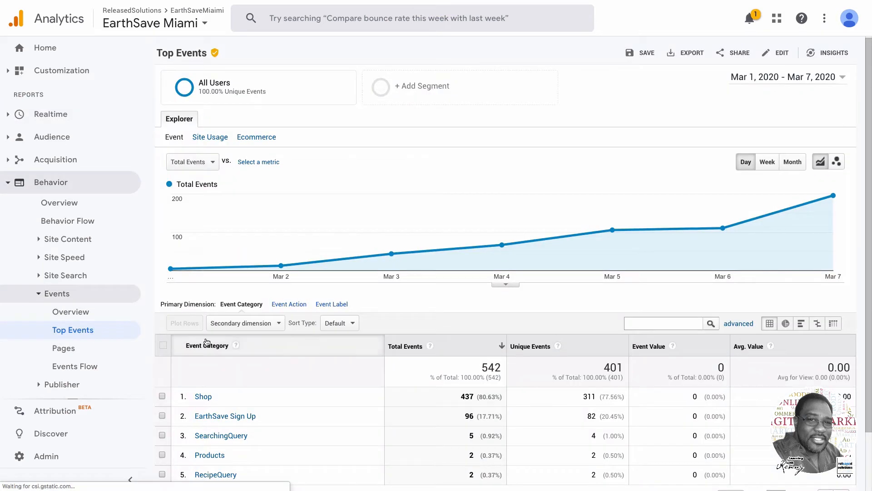
scroll(207, 341, "down", 2)
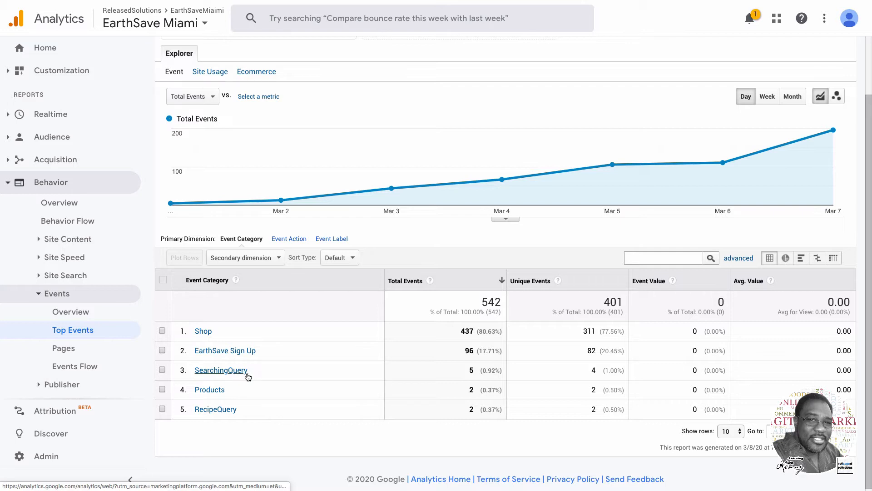
left_click(212, 410)
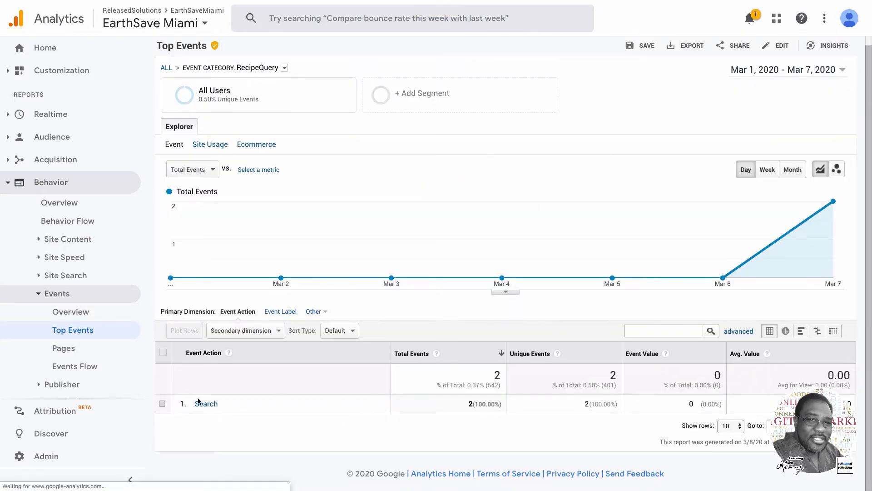
left_click(206, 404)
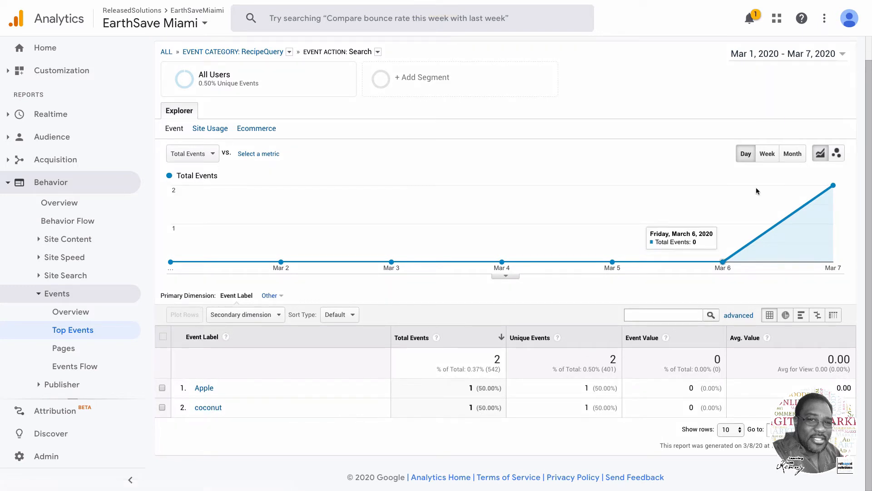
Limit the Top Events report's date range to Mar 8, 2020
left_click(802, 54)
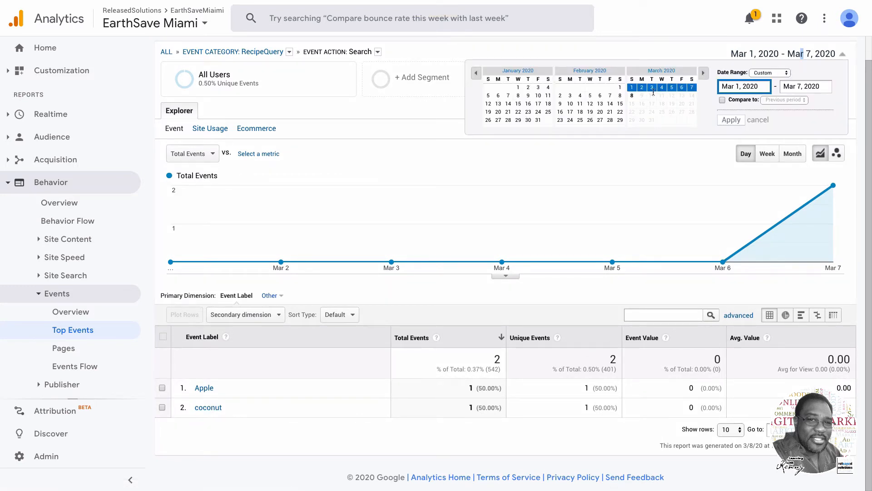
left_click(632, 96)
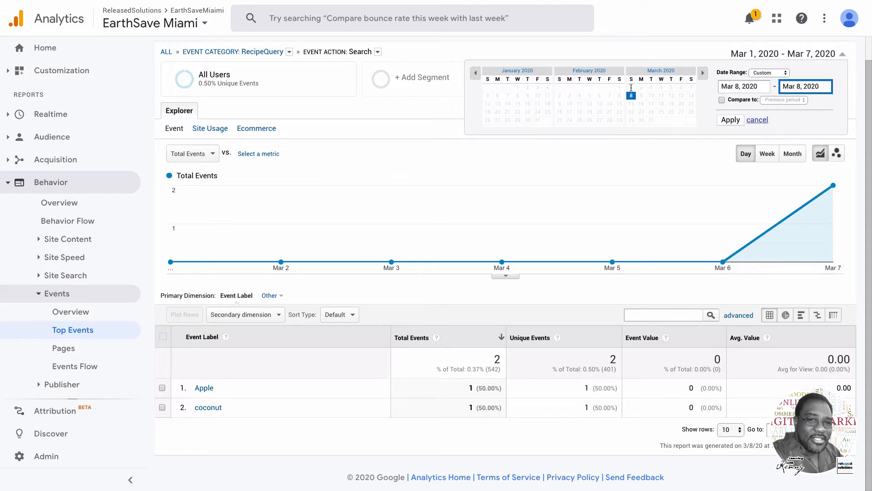
left_click(729, 120)
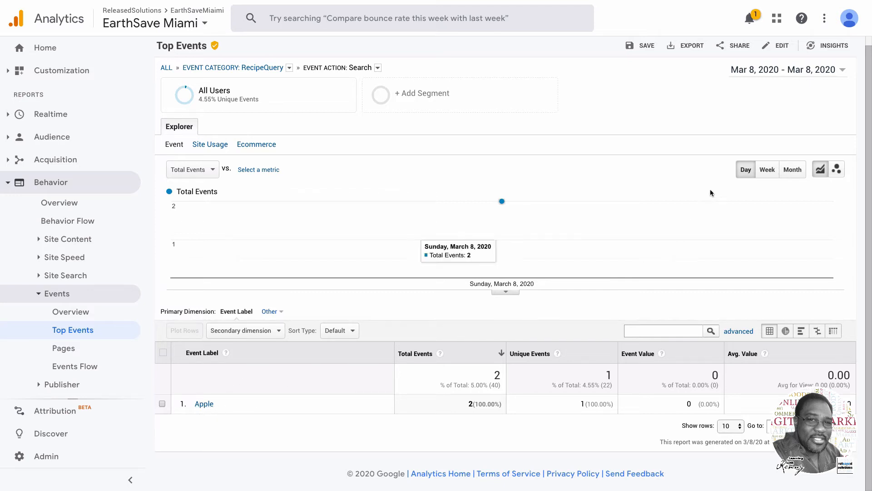
Set the report's date range to Last 30 days, extend its end date to Mar 8, 2020, and apply it
left_click(768, 71)
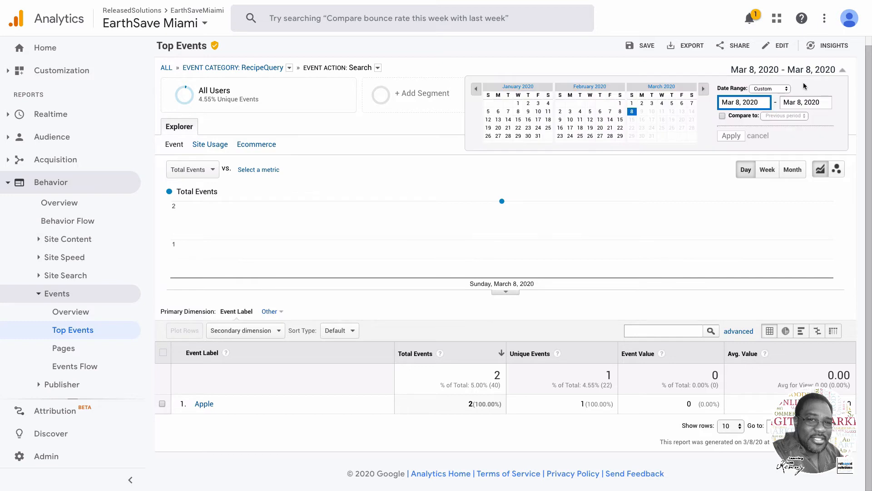
left_click(783, 89)
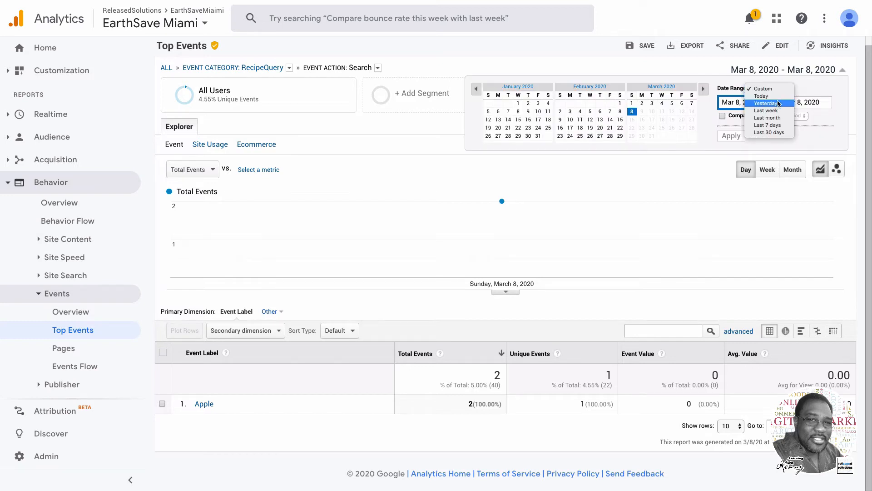
left_click(774, 133)
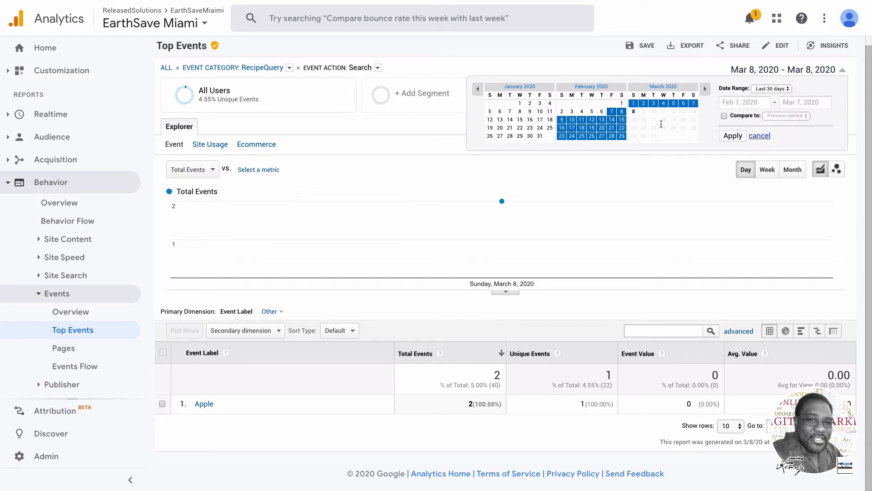
left_click(788, 103)
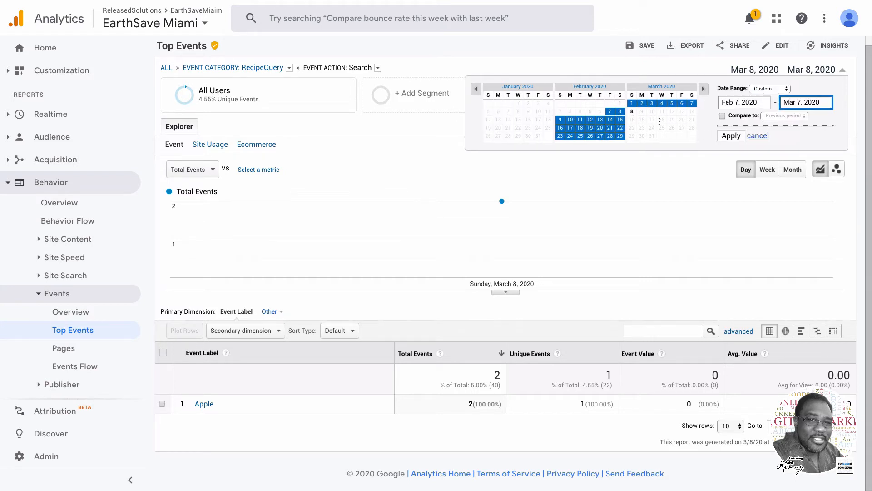
left_click(632, 112)
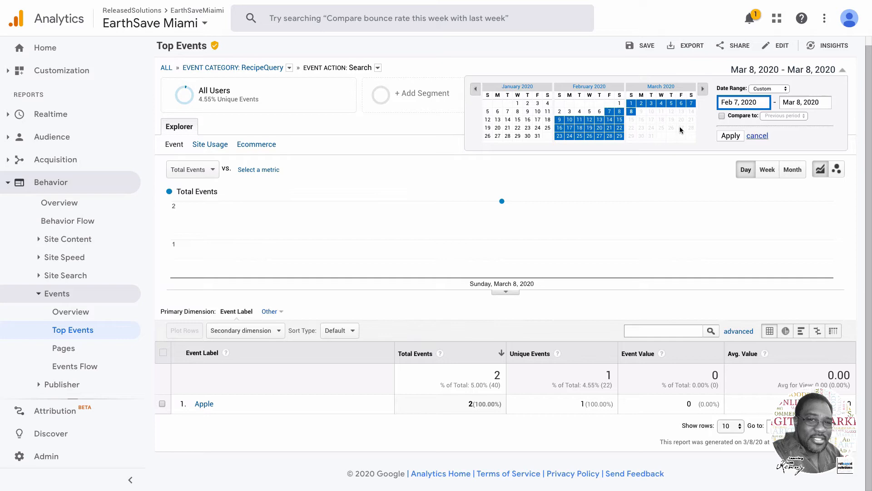
left_click(728, 136)
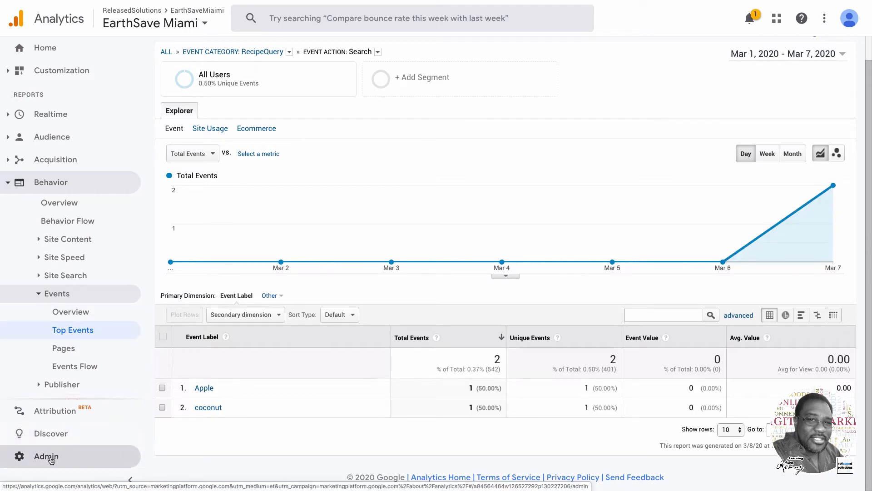
Open the EarthSaveMiaimi property's audience definitions in the Admin settings and start a new audience
left_click(51, 460)
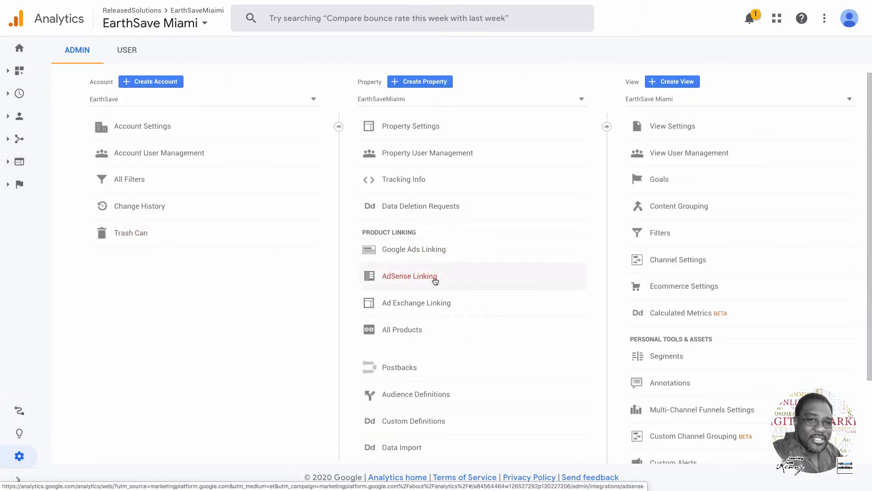
scroll(433, 300, "down", 1)
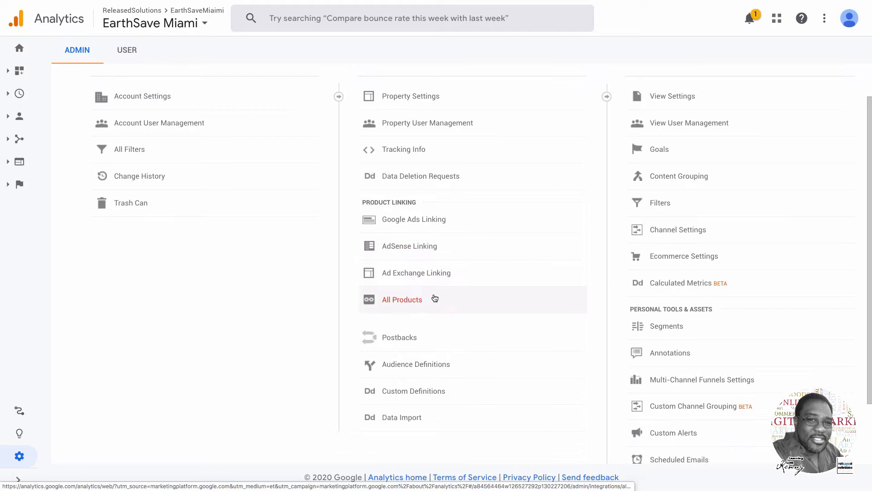
left_click(422, 363)
left_click(400, 385)
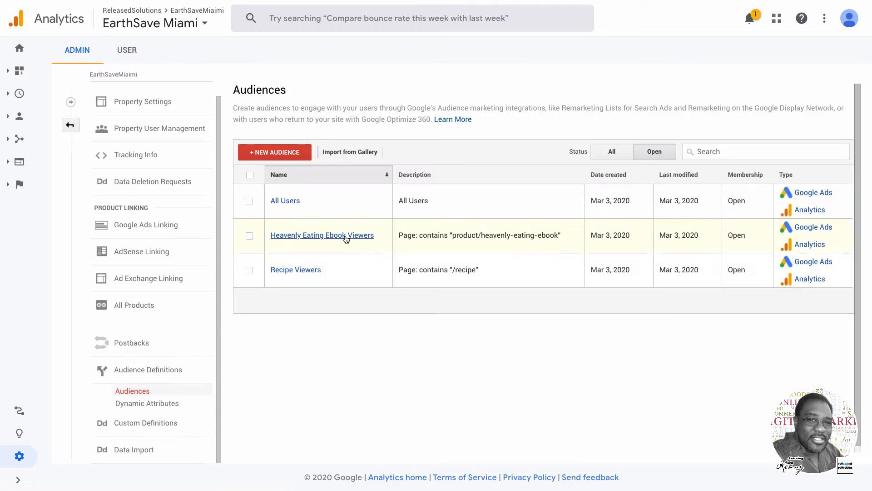
left_click(288, 157)
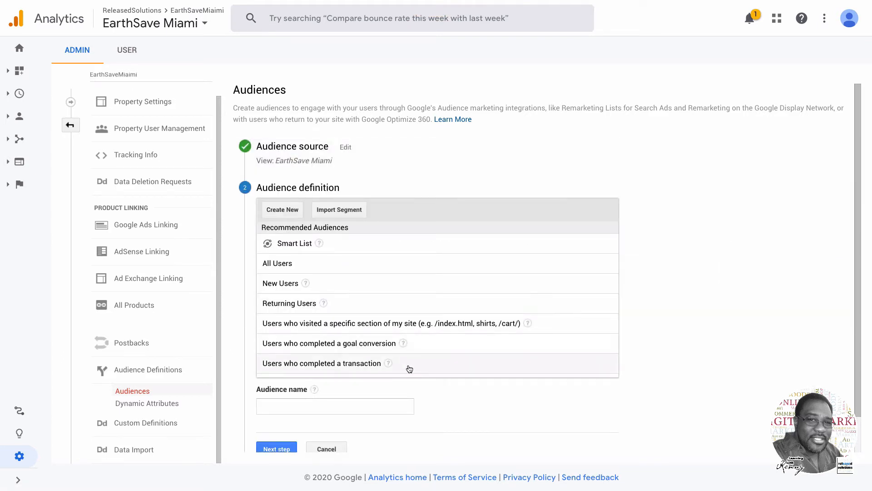
Build a custom audience definition with a Conditions filter that includes Users
left_click(281, 211)
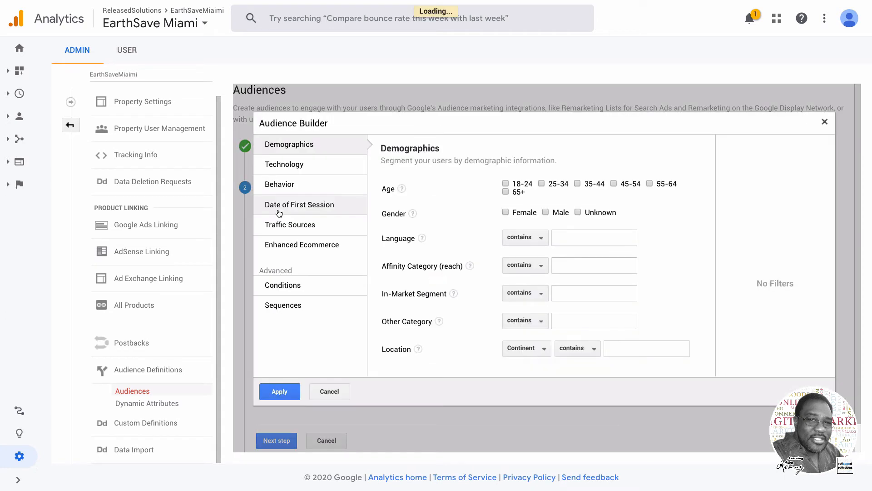
left_click(301, 287)
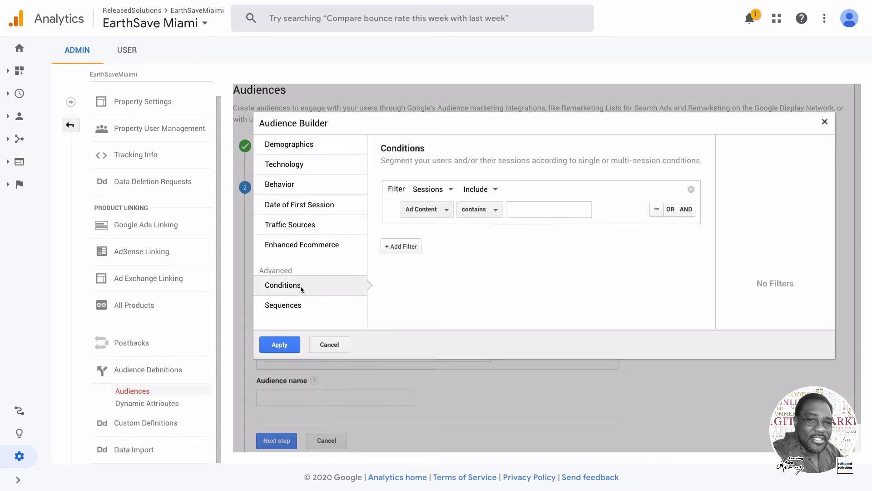
left_click(443, 191)
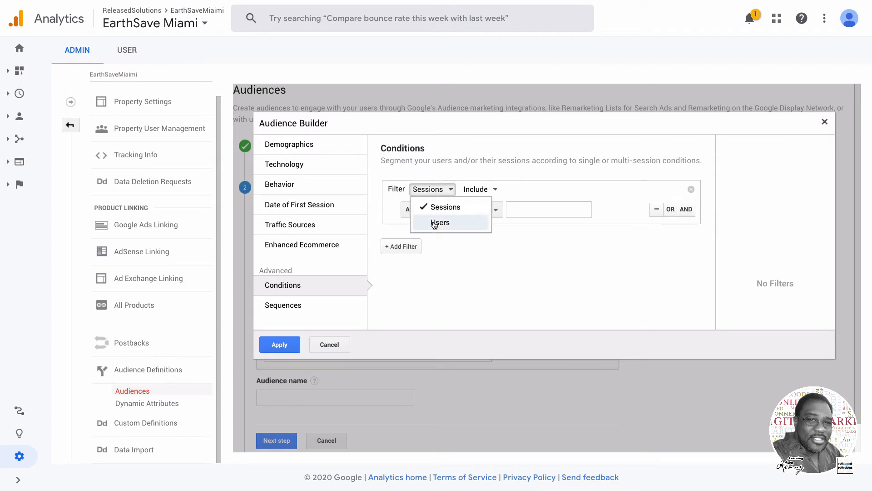
left_click(449, 223)
left_click(477, 193)
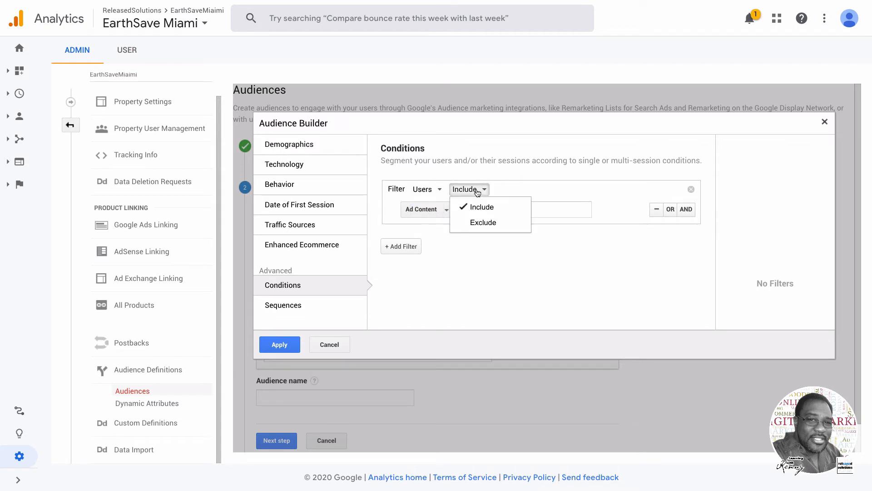
left_click(517, 190)
Set the filter condition to Event Category contains "RecipeQuery" and apply it to the audience definition
left_click(449, 209)
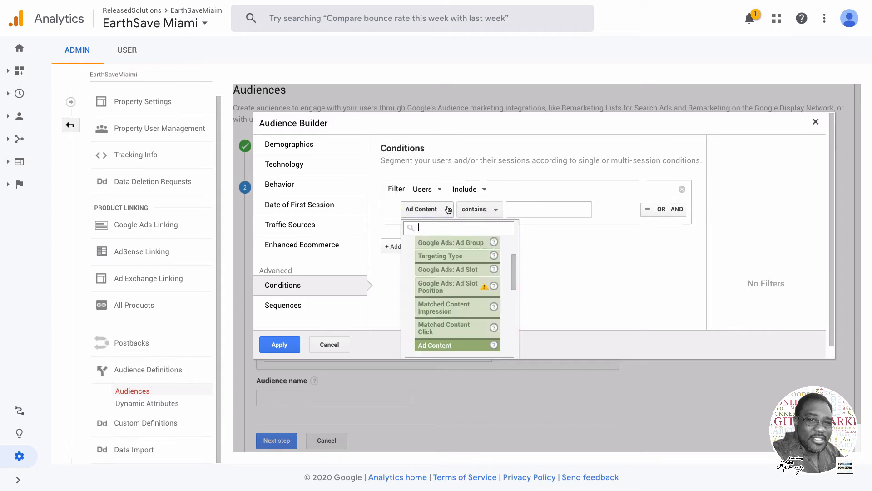
type("event")
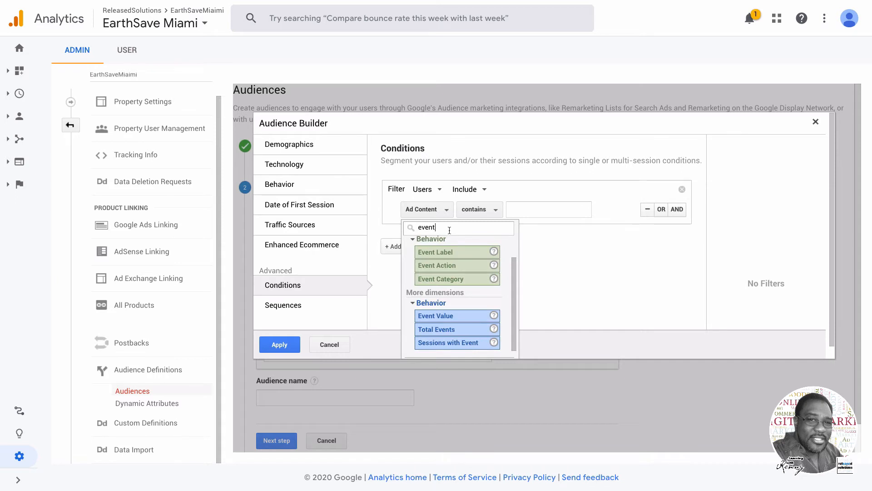
left_click(445, 280)
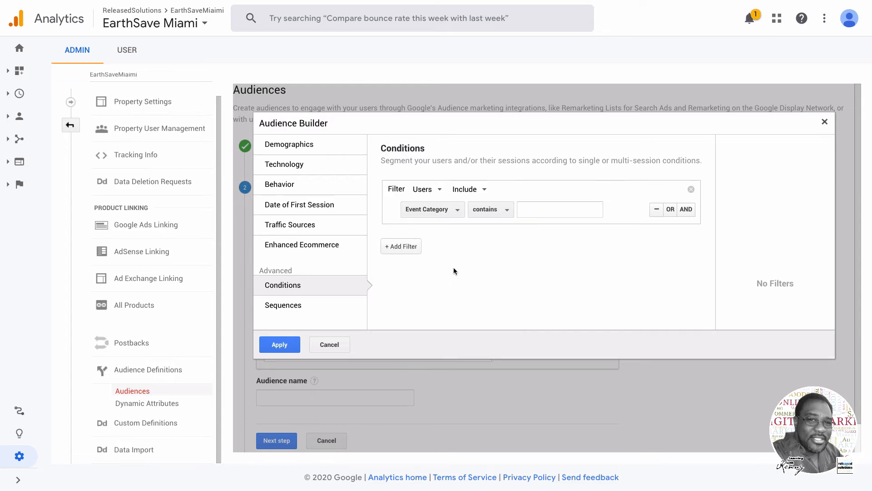
left_click(531, 208)
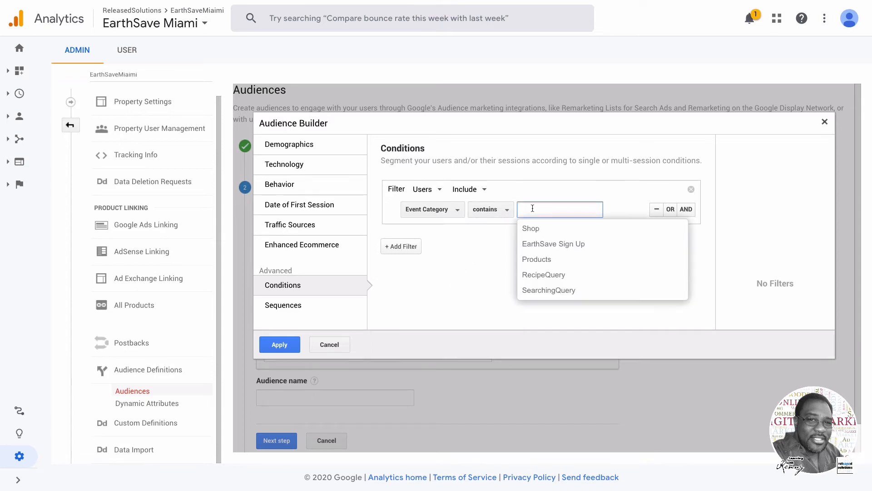
type("Rece")
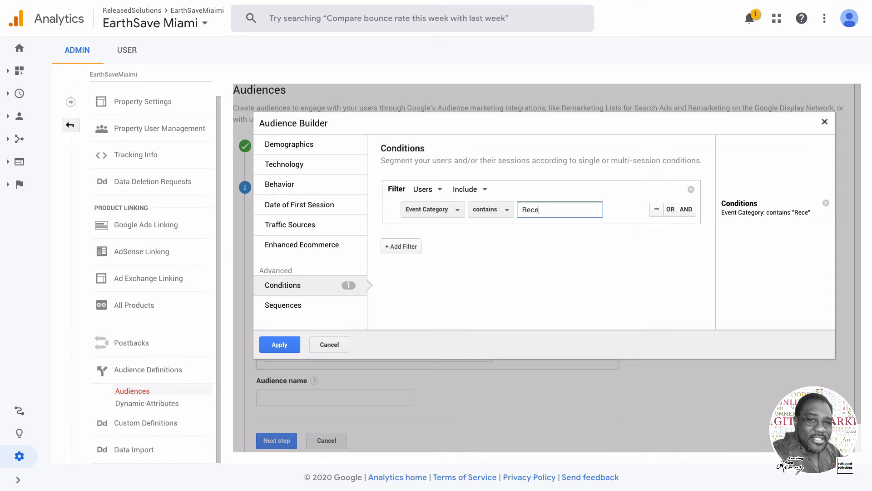
key("BackSpace")
type("i")
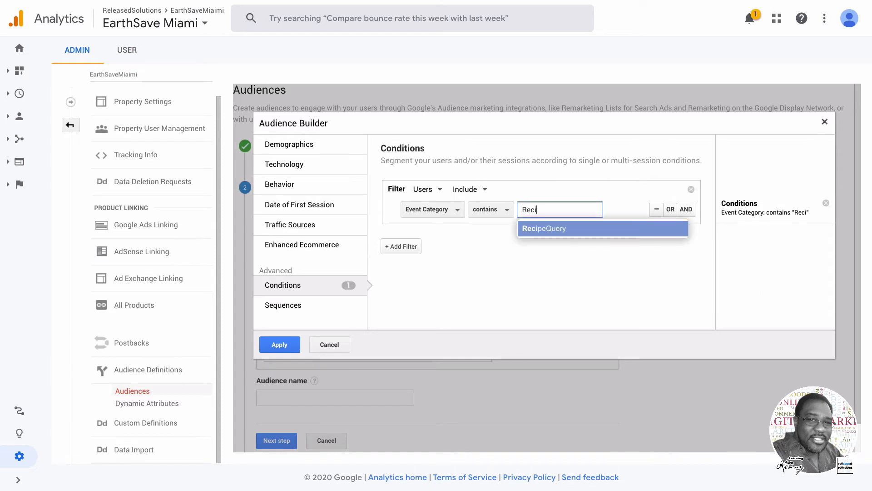
left_click(548, 230)
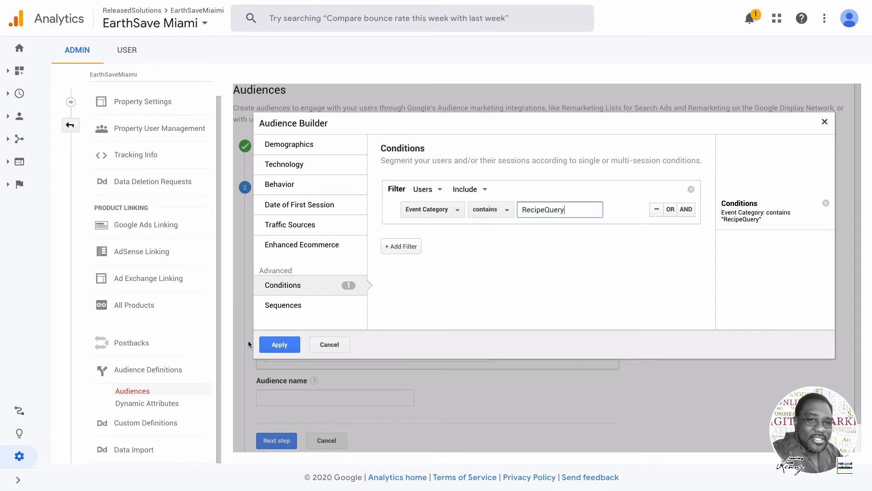
left_click(279, 343)
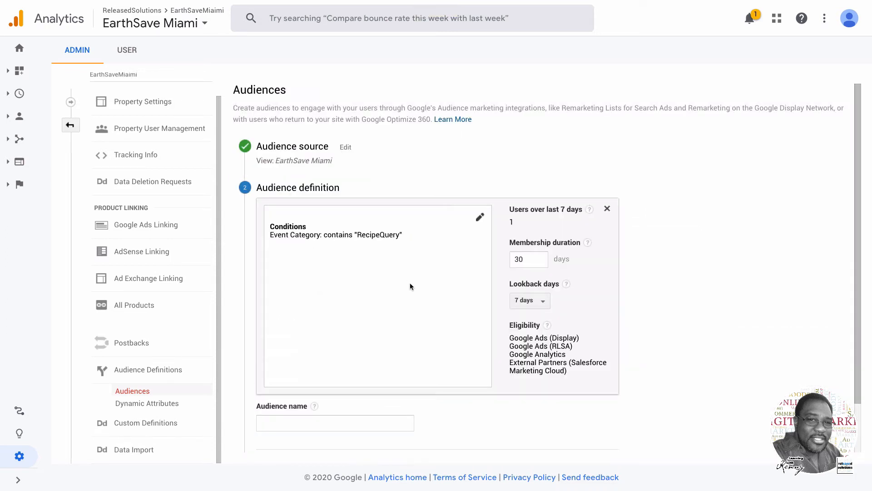
Set the membership duration to 540 days, name the audience RecipeQuery, and continue to the audience destinations
double_click(519, 259)
mouse_move(587, 244)
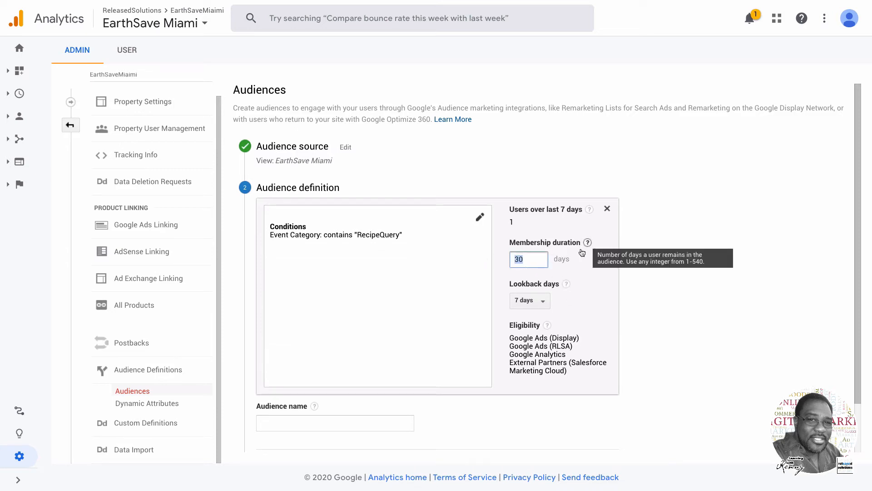
type("54")
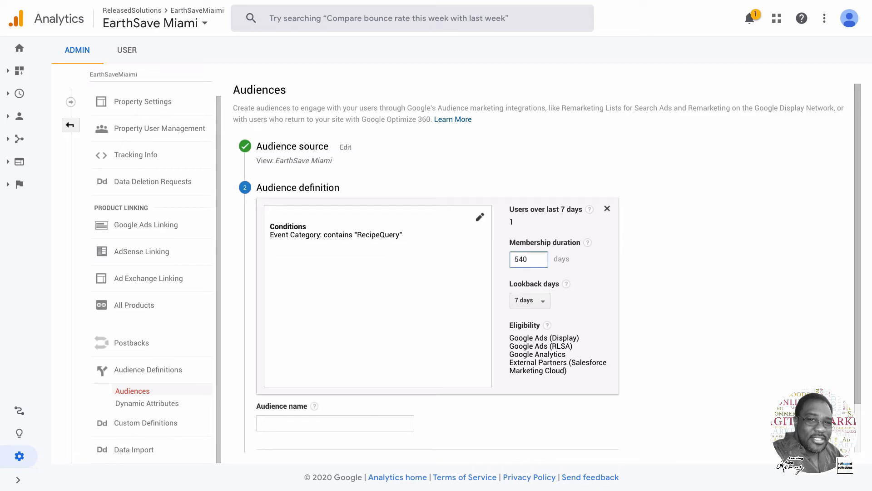
left_click(590, 283)
scroll(356, 373, "down", 1)
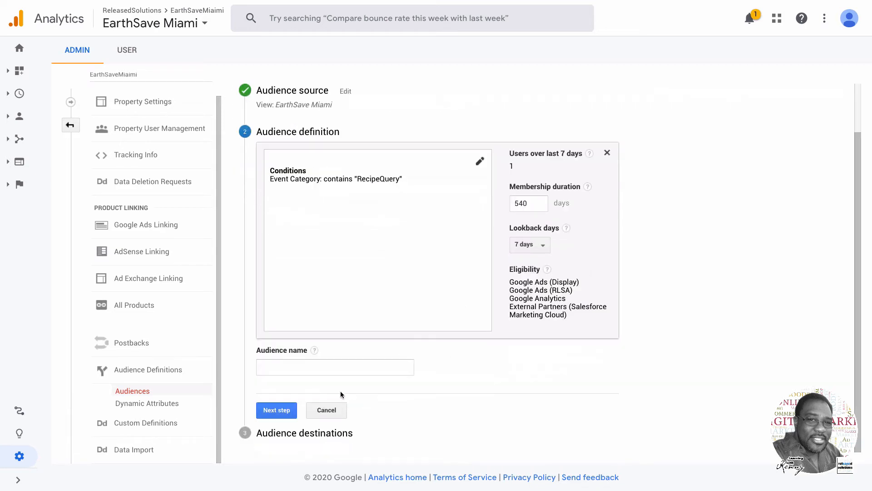
left_click(345, 368)
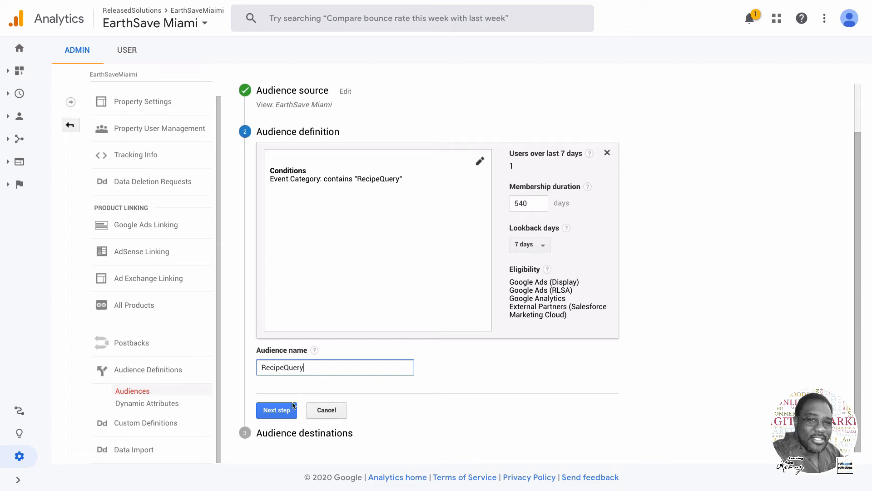
left_click(266, 416)
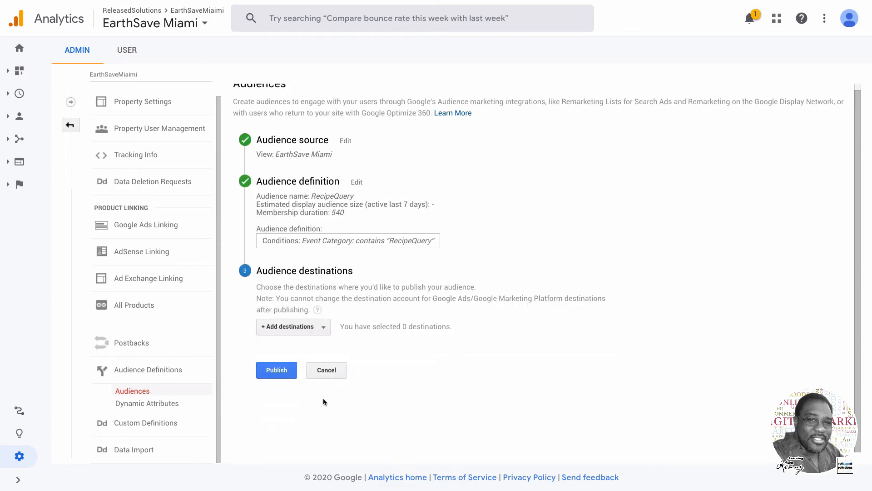
Add the EarthSave Google Ads account and the EarthSaveMiaimi Analytics property as destinations and publish the audience
left_click(322, 328)
left_click(284, 401)
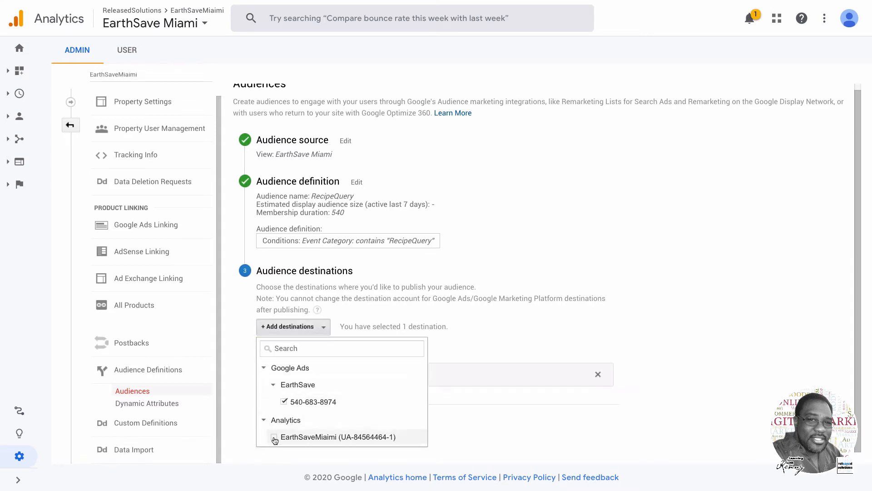
left_click(274, 437)
left_click_drag(504, 350, 402, 373)
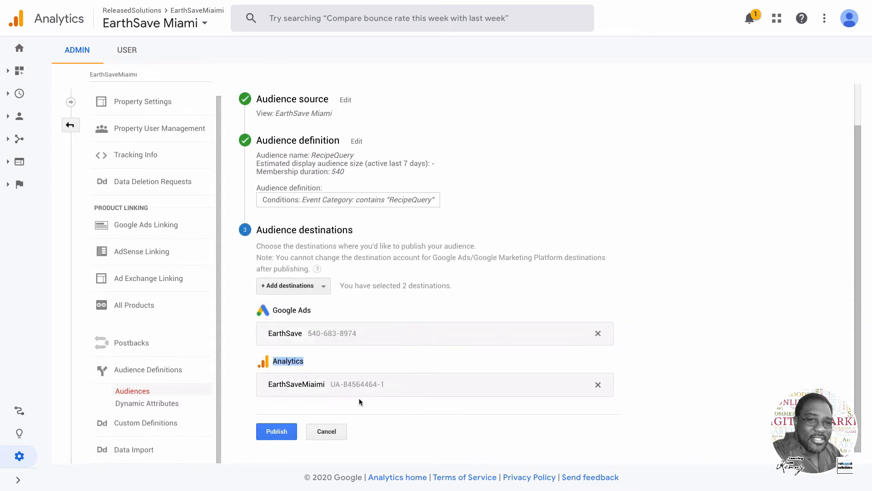
left_click(272, 432)
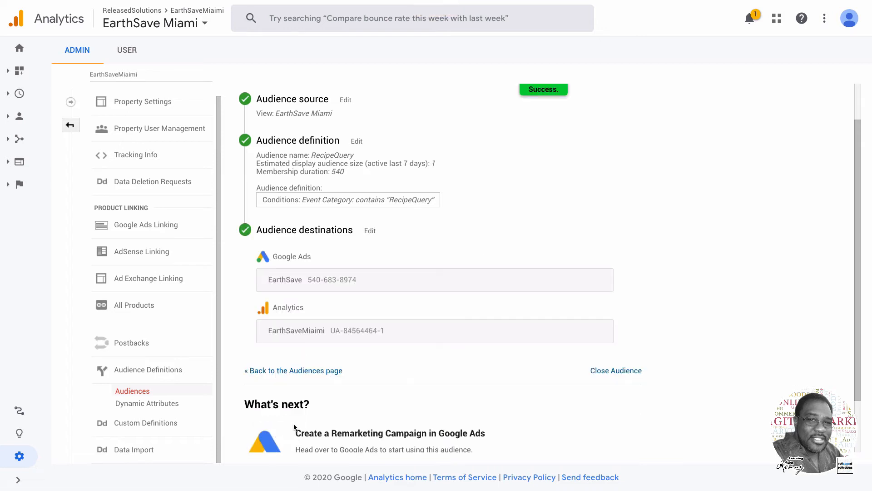
scroll(332, 403, "down", 2)
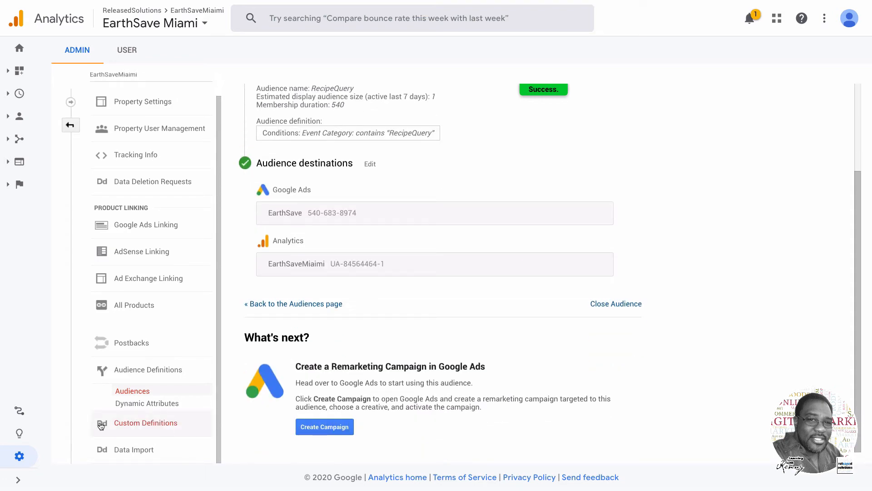
Switch to Facebook Events Manager and examine the VeganMan_Pixel activity chart and its list of received events
left_click(20, 72)
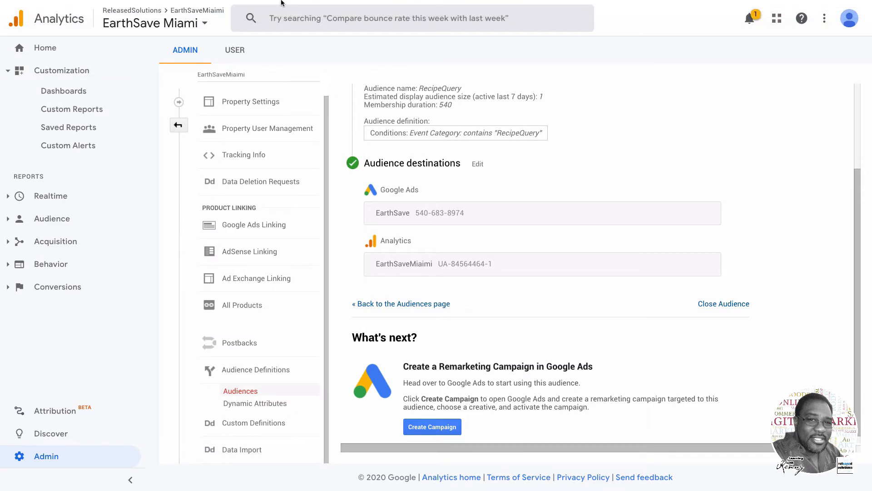
left_click(224, 5)
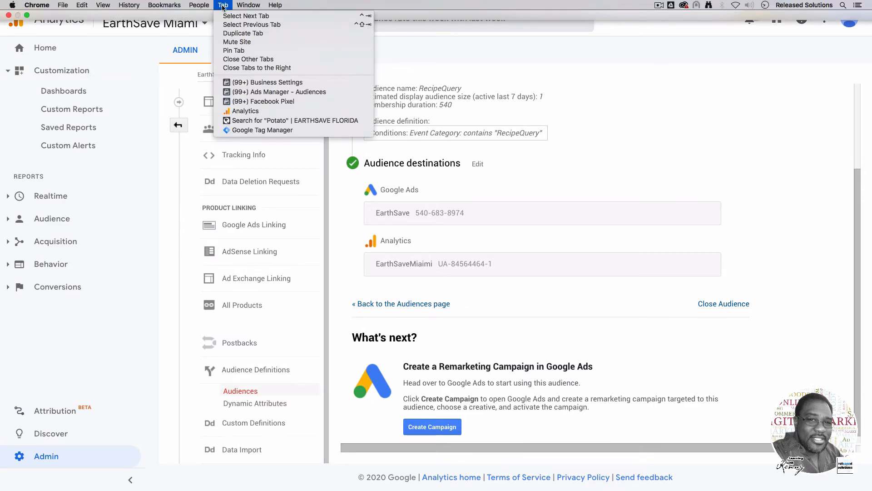
left_click(234, 102)
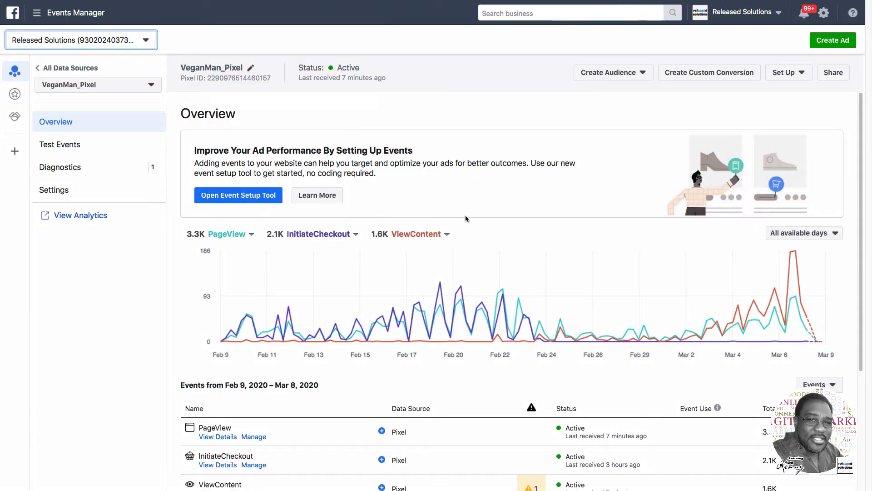
scroll(452, 206, "down", 4)
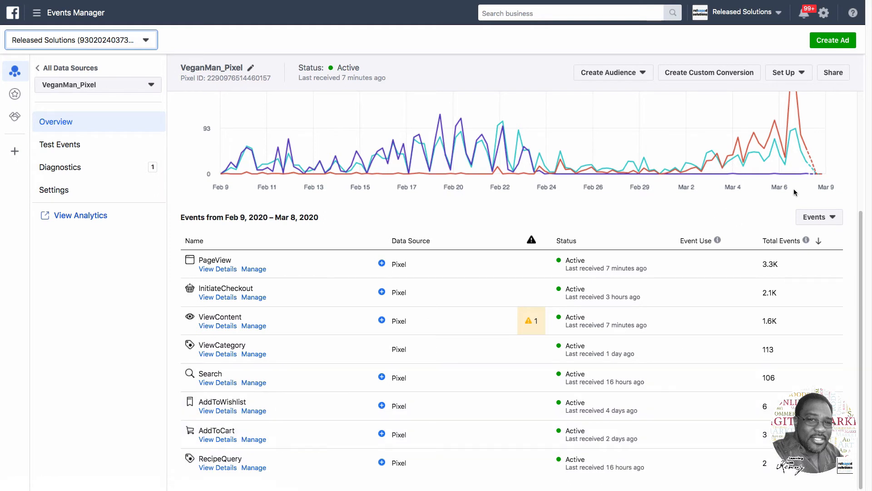
scroll(798, 194, "up", 1)
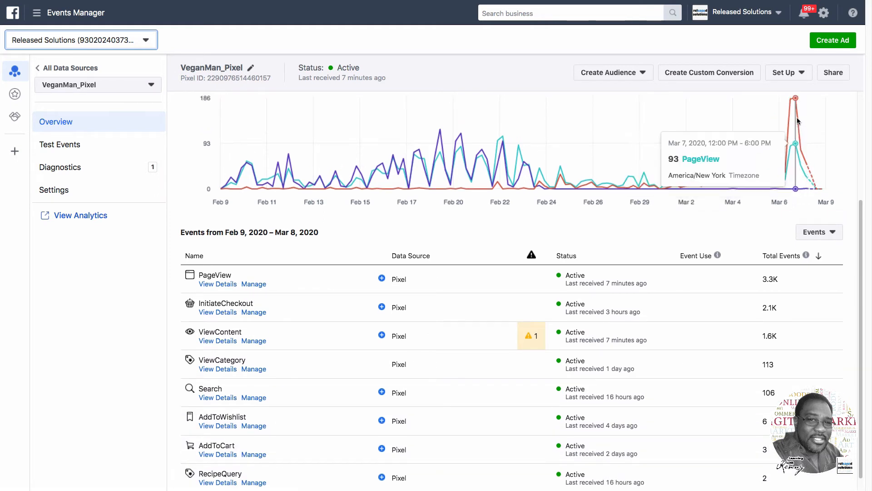
mouse_move(795, 114)
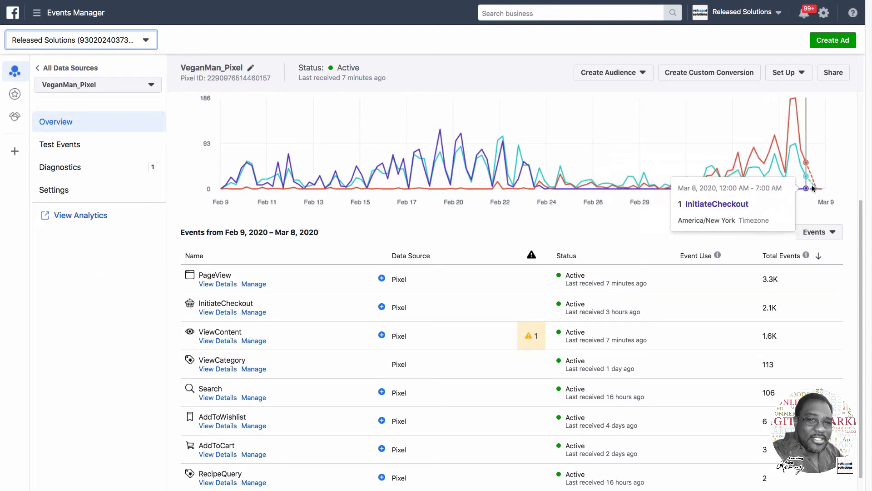
scroll(703, 205, "up", 1)
scroll(702, 208, "up", 3)
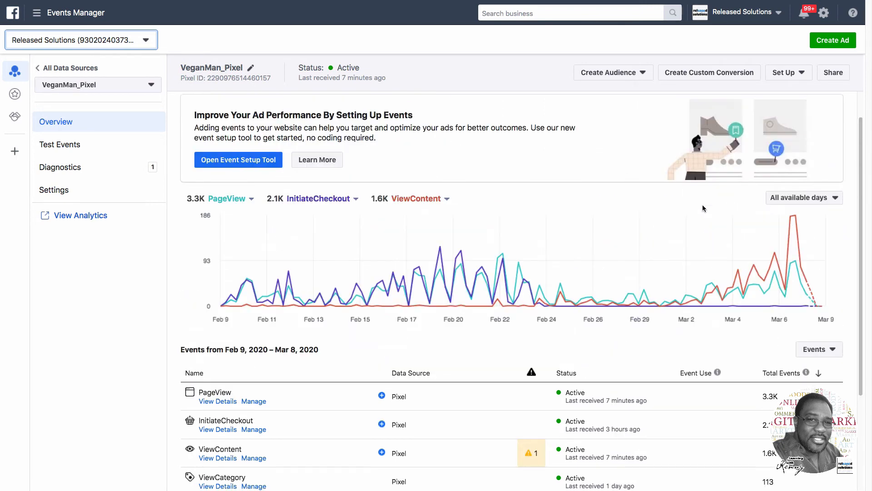
scroll(702, 208, "down", 4)
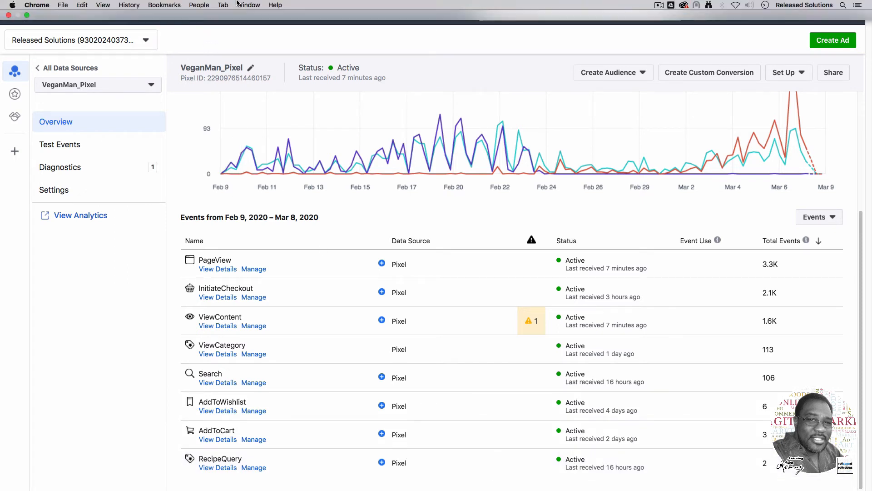
Switch to the Audiences page of Facebook Ads Manager for the EarthsaveFlorida account
left_click(222, 5)
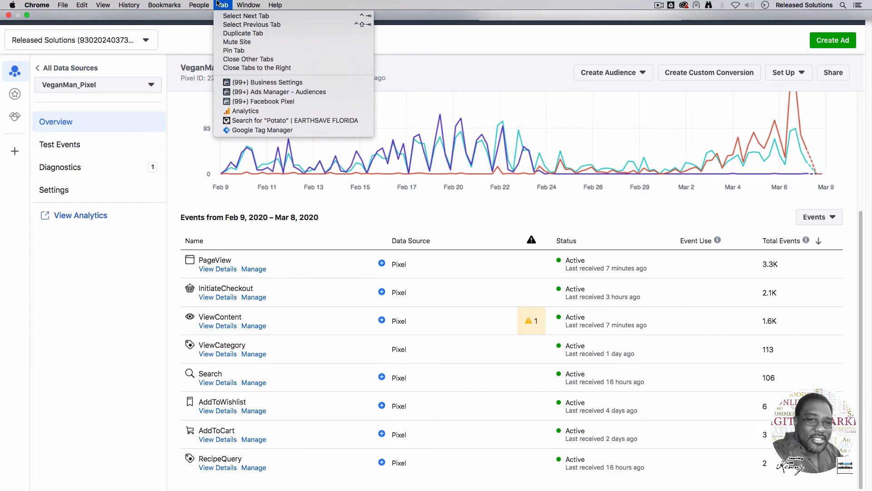
left_click(245, 91)
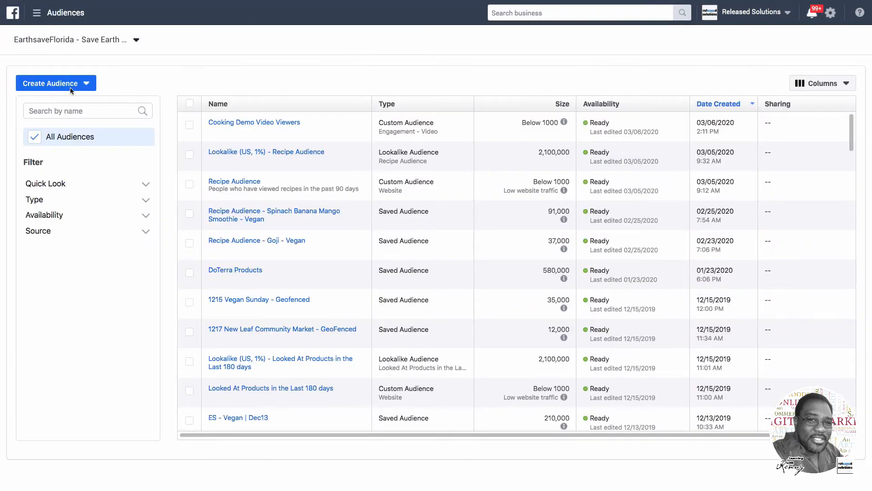
Start a website custom audience based on the RecipeQuery event of VeganMan_Pixel
left_click(66, 84)
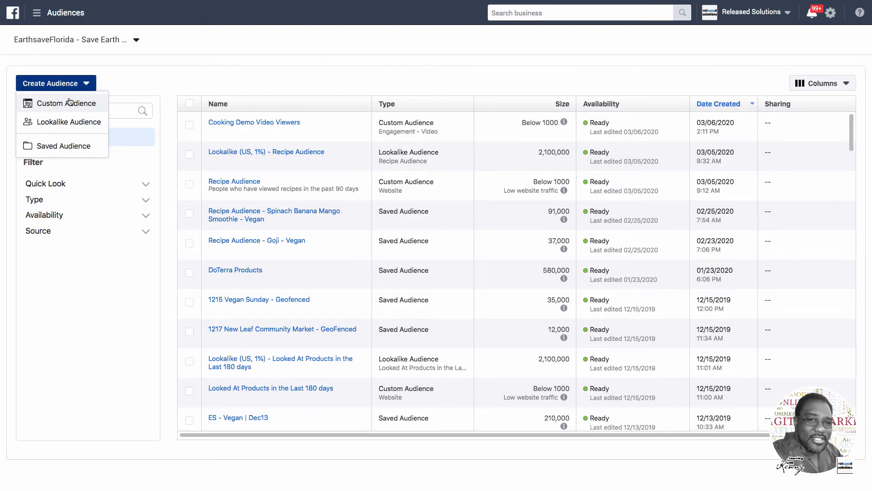
left_click(70, 104)
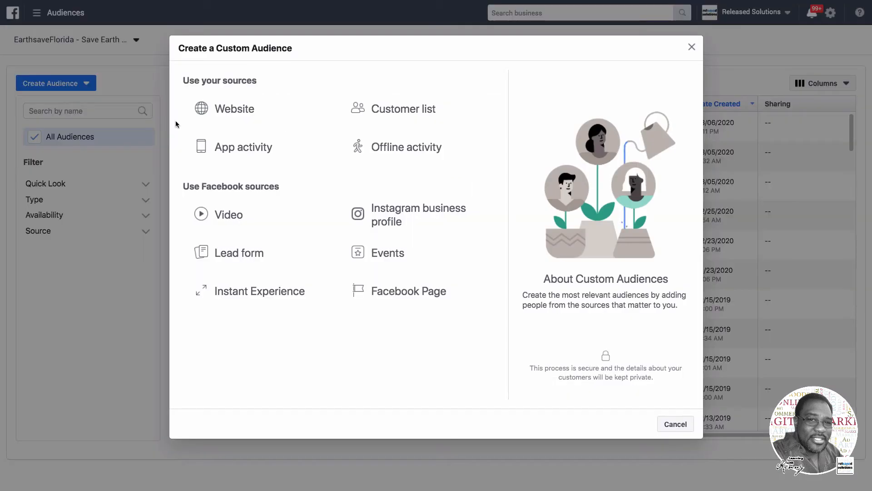
left_click(224, 111)
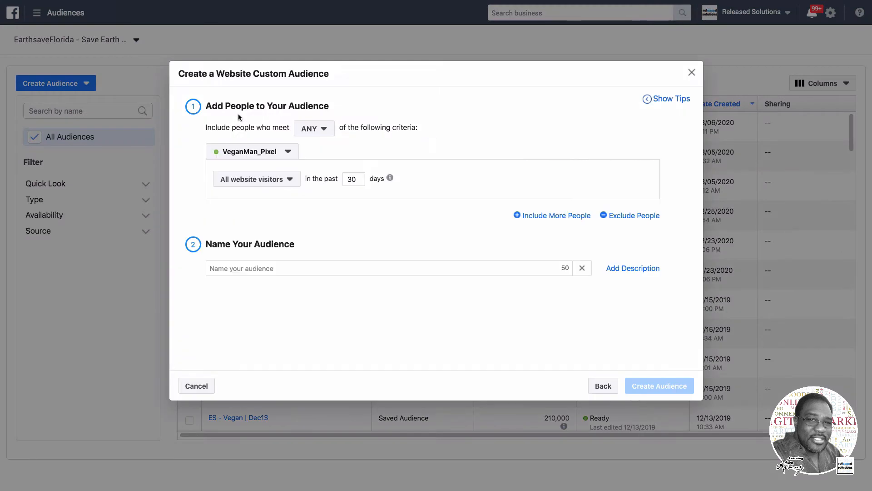
left_click(283, 181)
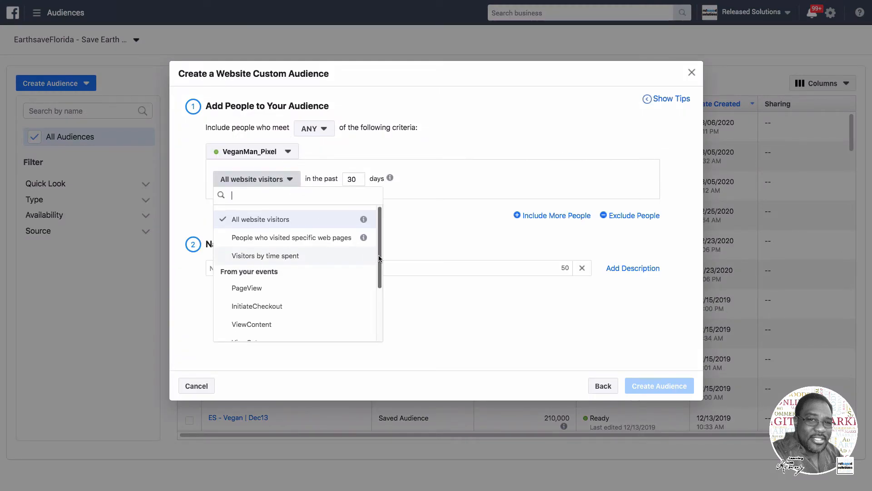
scroll(347, 325, "down", 4)
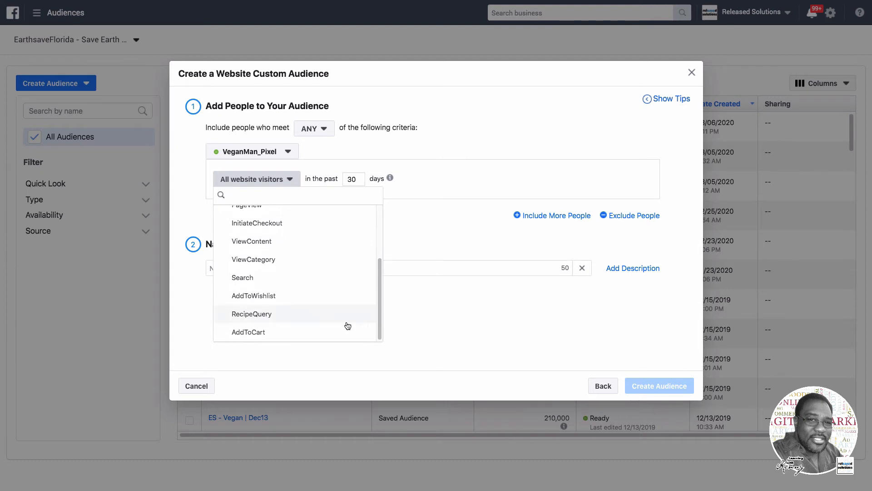
left_click(268, 313)
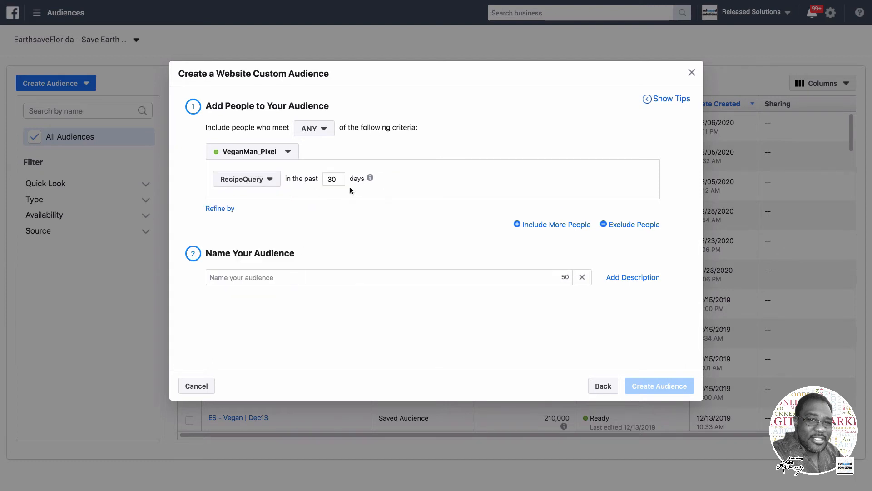
Set the audience retention to 180 days, name it RecipeQuery, and create the audience
mouse_move(370, 177)
type("180")
left_click(301, 280)
type("Recipe")
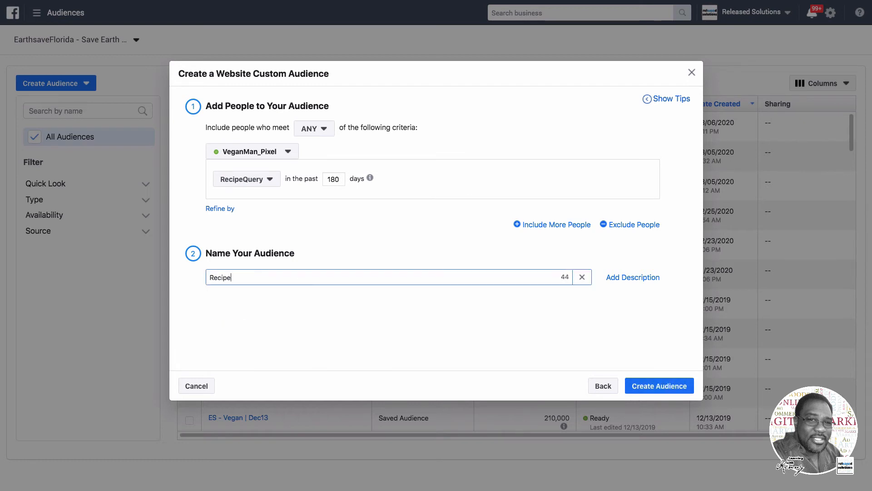
type("Query")
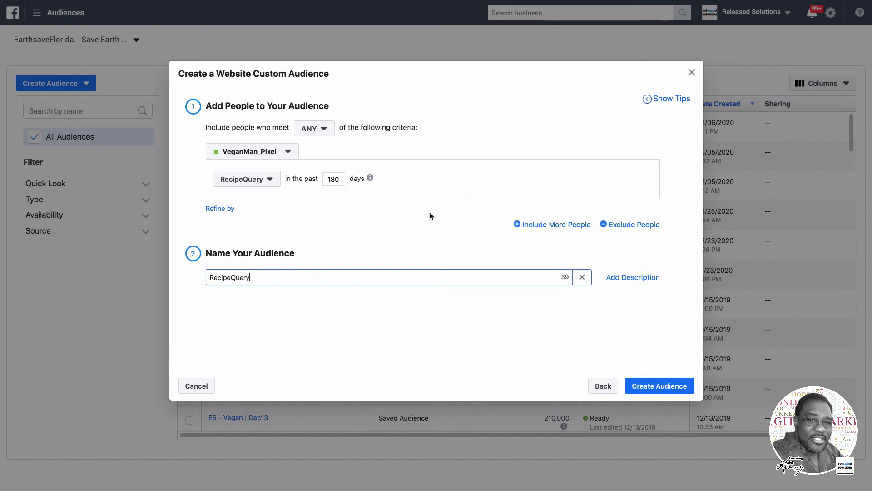
left_click(659, 386)
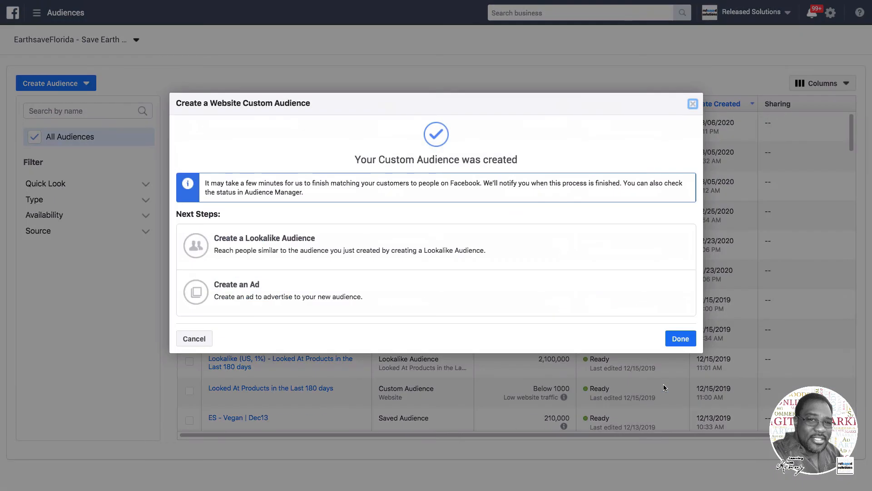
left_click(681, 339)
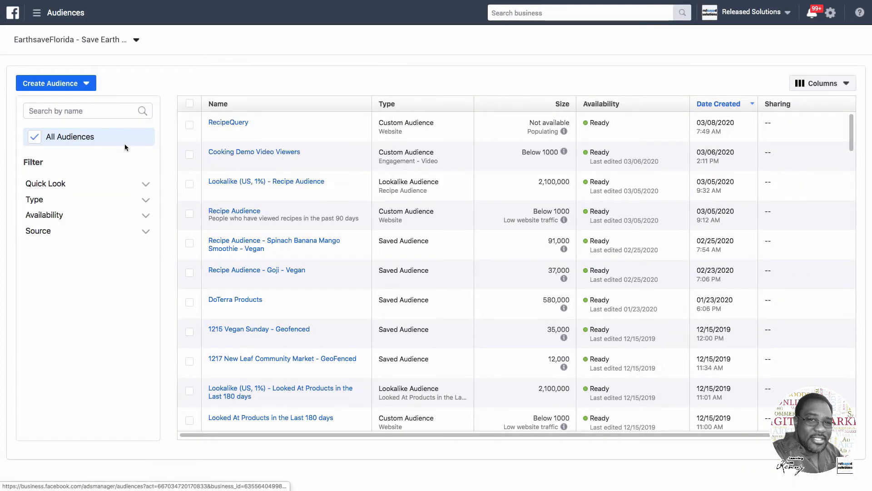
Start another website custom audience and choose RecipeQuery as its qualifying event
left_click(54, 83)
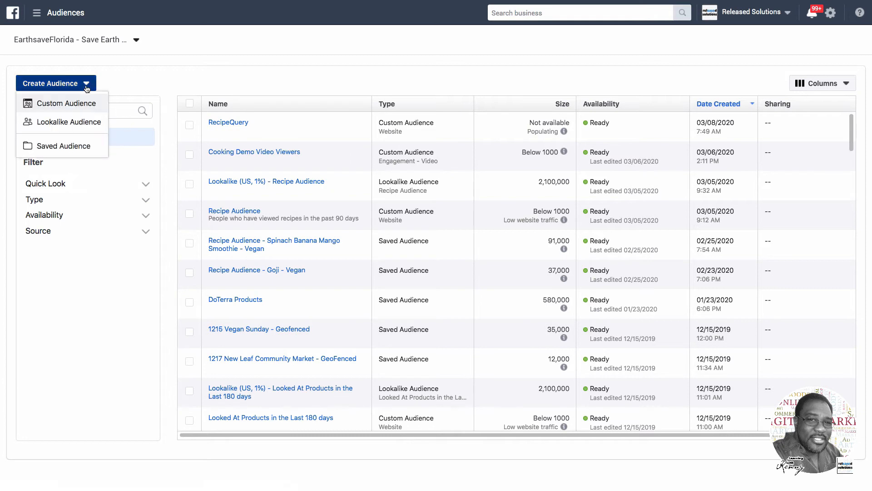
mouse_move(82, 127)
left_click(84, 108)
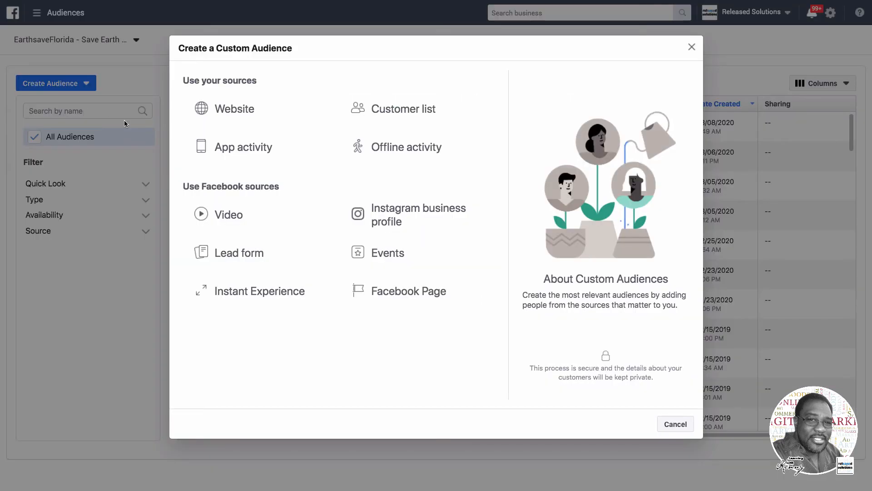
left_click(228, 113)
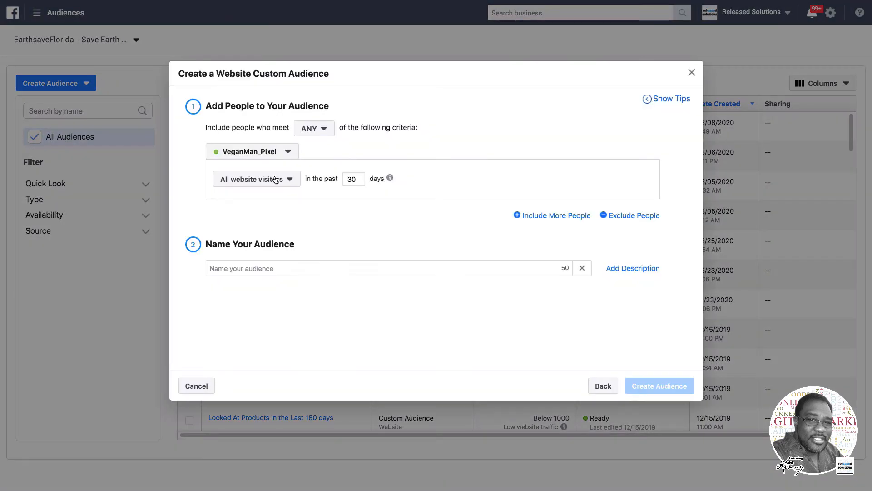
left_click(278, 181)
left_click_drag(381, 270, 366, 339)
left_click(314, 316)
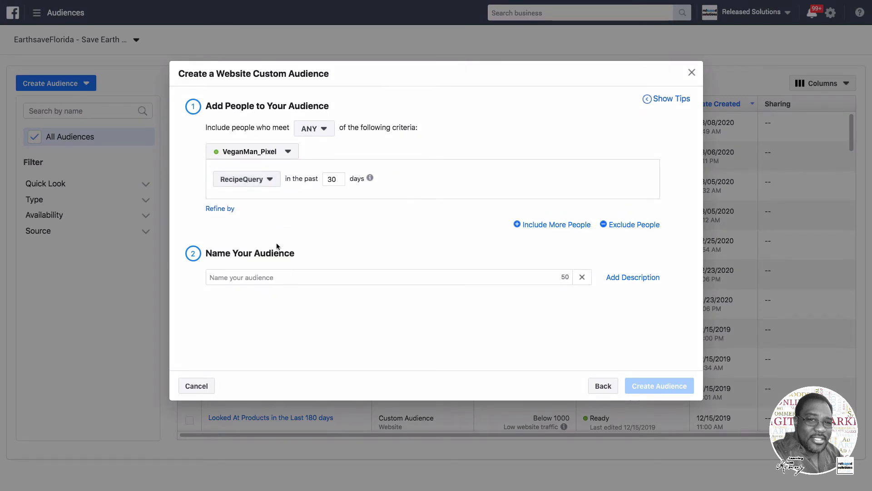
Try refining the audience to query_strings containing Apple or Coconut, and cancel its creation
left_click(228, 210)
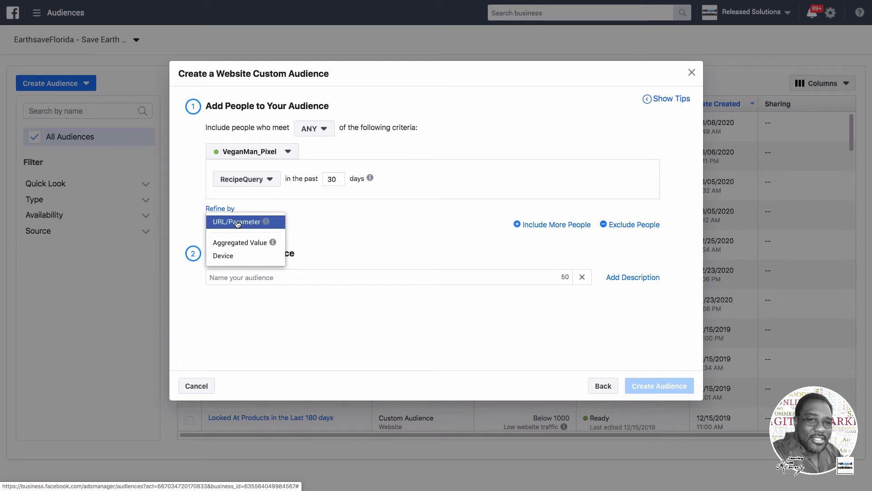
left_click(236, 222)
left_click(251, 214)
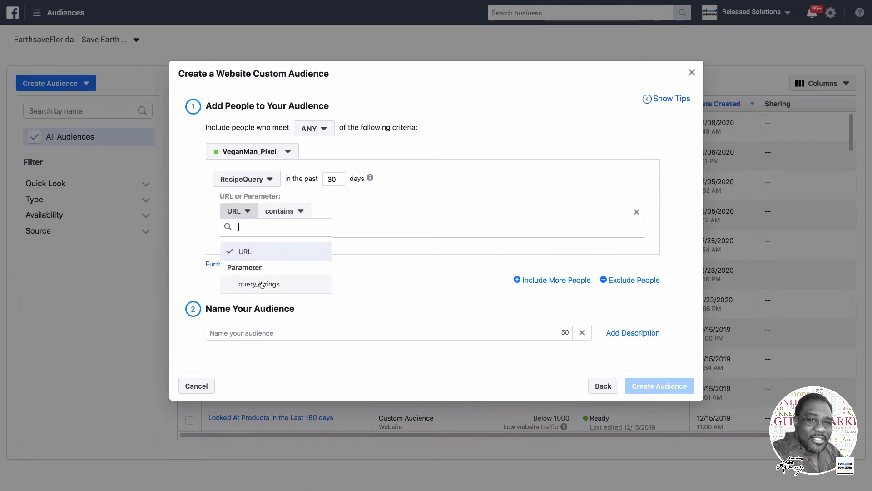
left_click(261, 284)
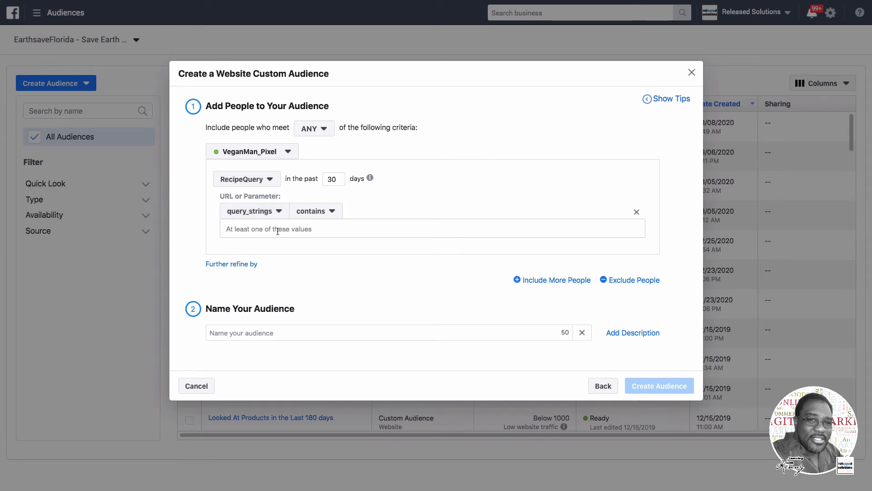
type("Ap")
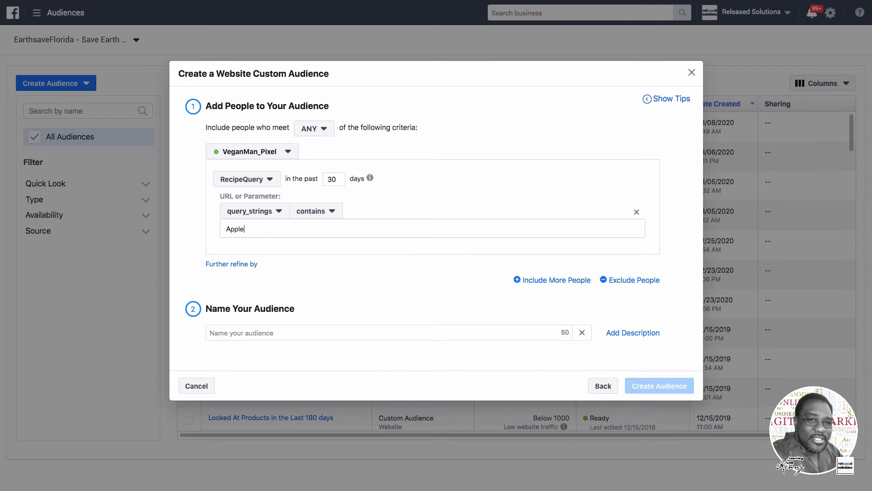
type("ple")
key("Return")
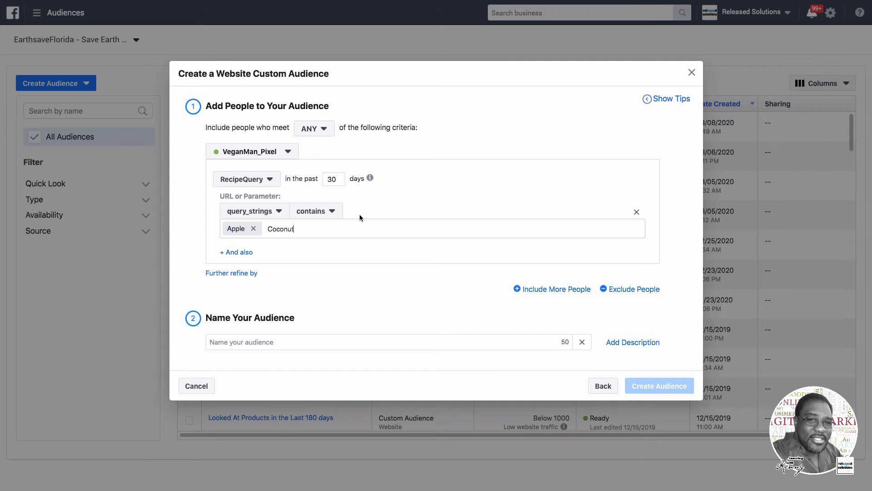
key("Return")
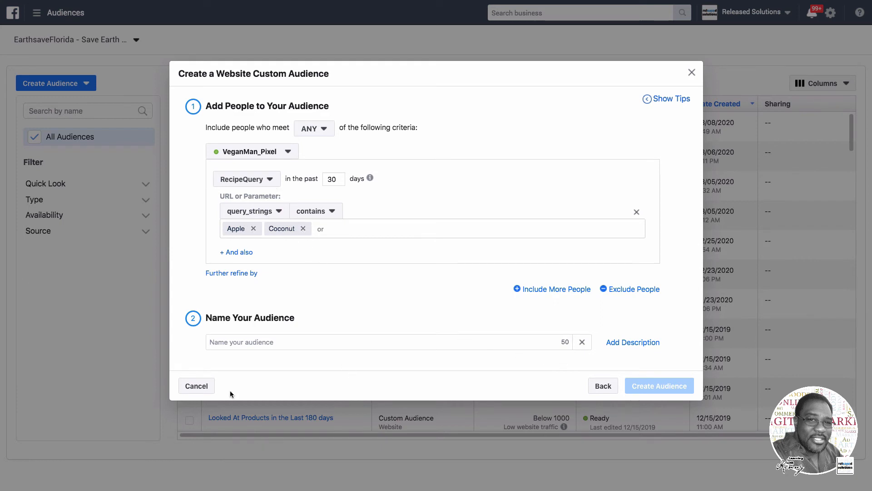
left_click(197, 386)
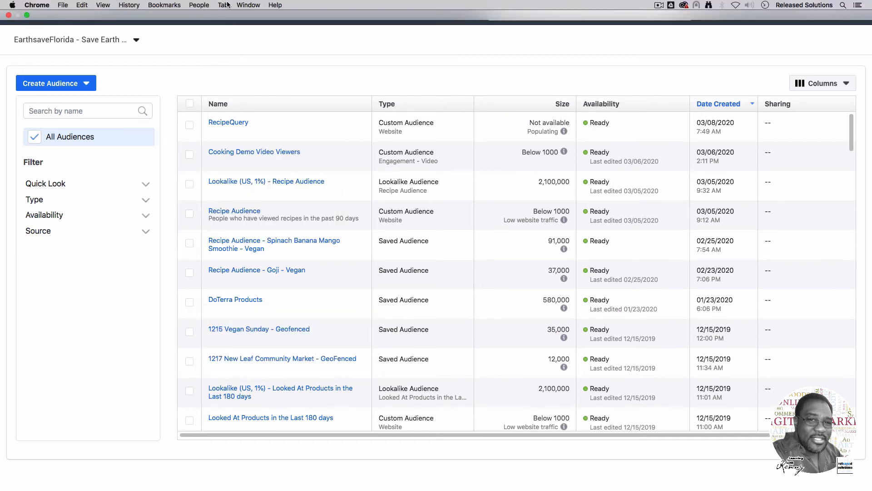
Switch to Google Tag Manager and examine the HTML code and firing trigger of the RecipeSearchFBEvent tag
left_click(224, 4)
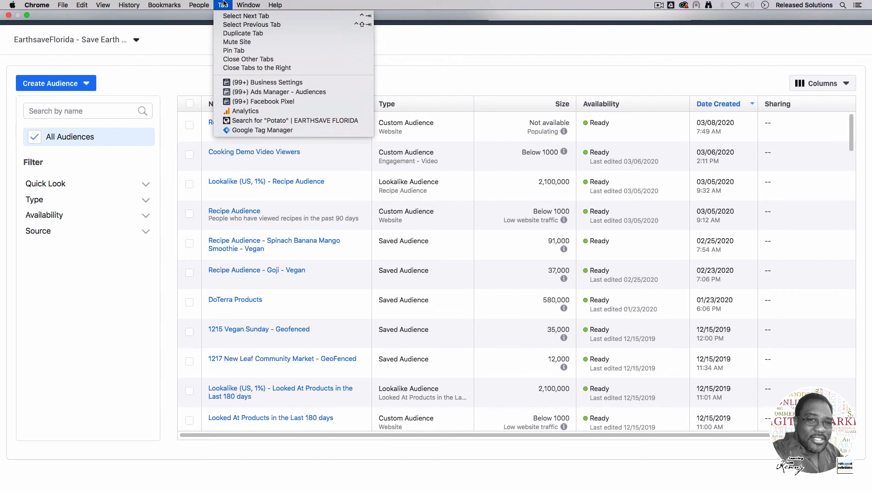
left_click(263, 130)
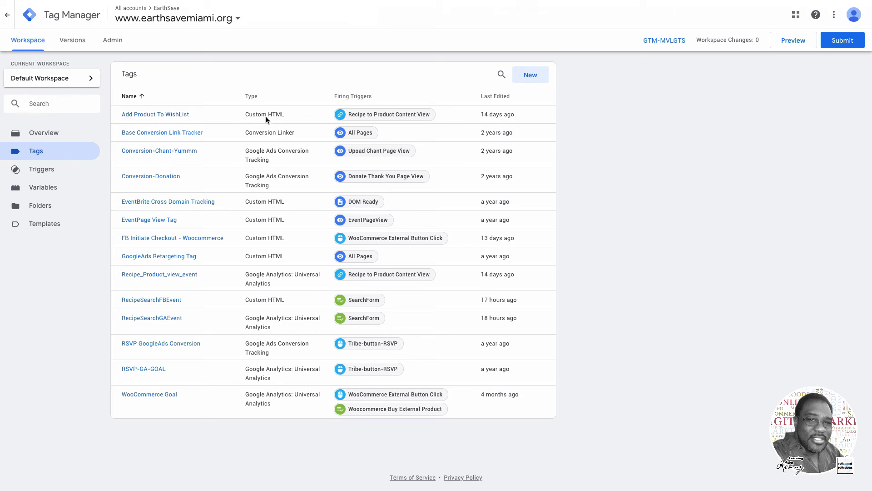
left_click(164, 301)
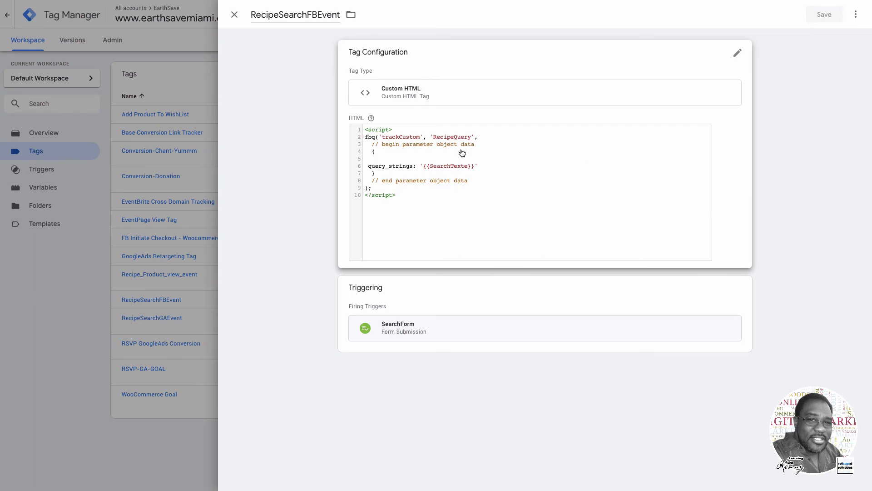
left_click(235, 14)
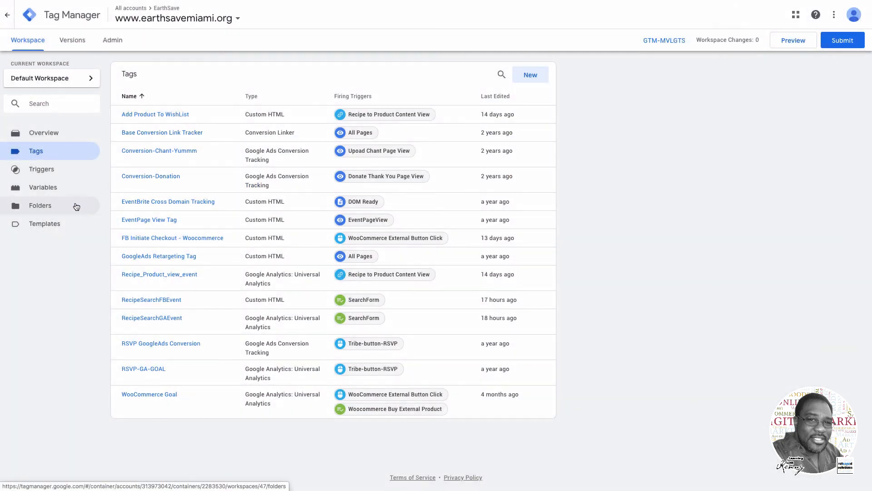
Examine the custom JavaScript of the user-defined variable SearchTexte and the tags that reference it
left_click(63, 194)
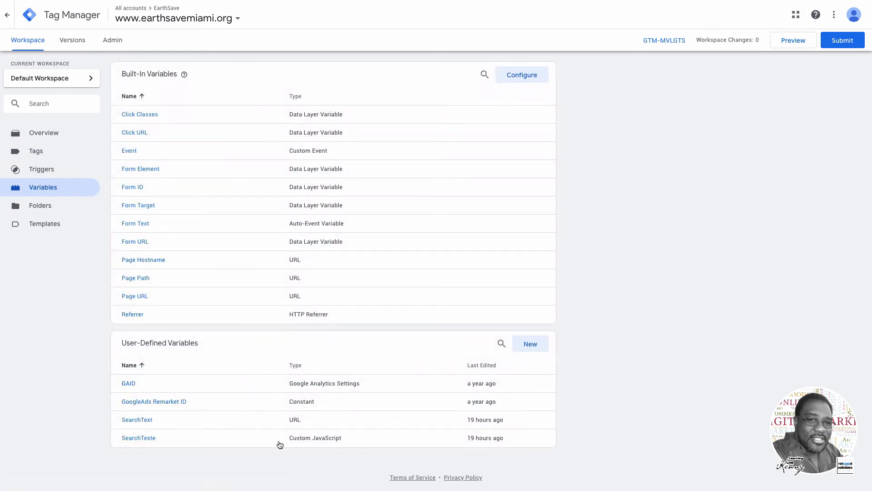
left_click(131, 438)
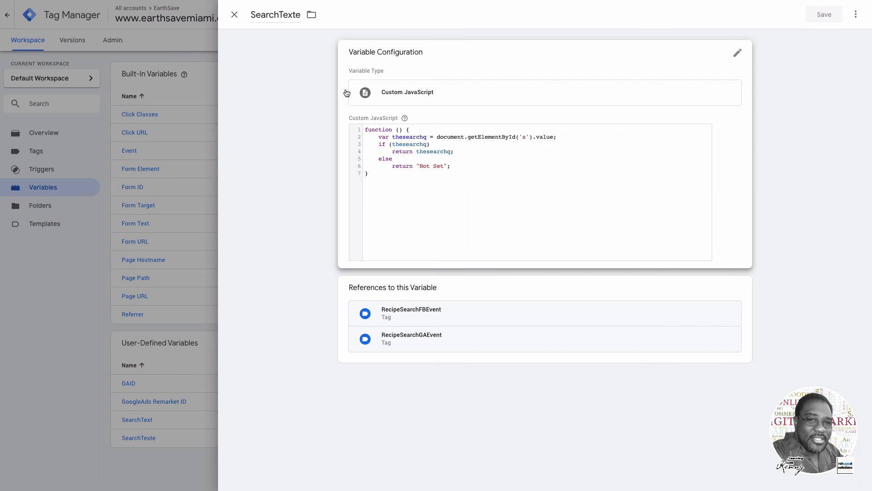
left_click(234, 14)
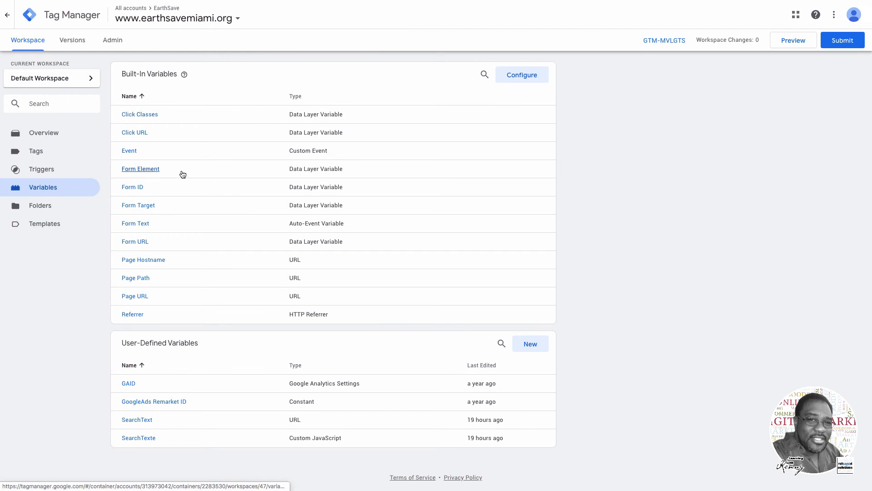
Examine the SearchForm trigger's form submission settings and its Form ID firing condition
left_click(52, 171)
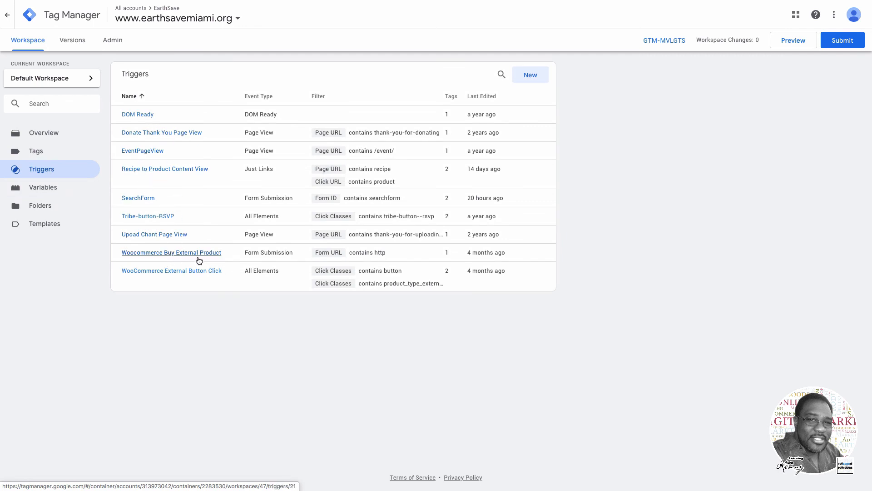
left_click(148, 201)
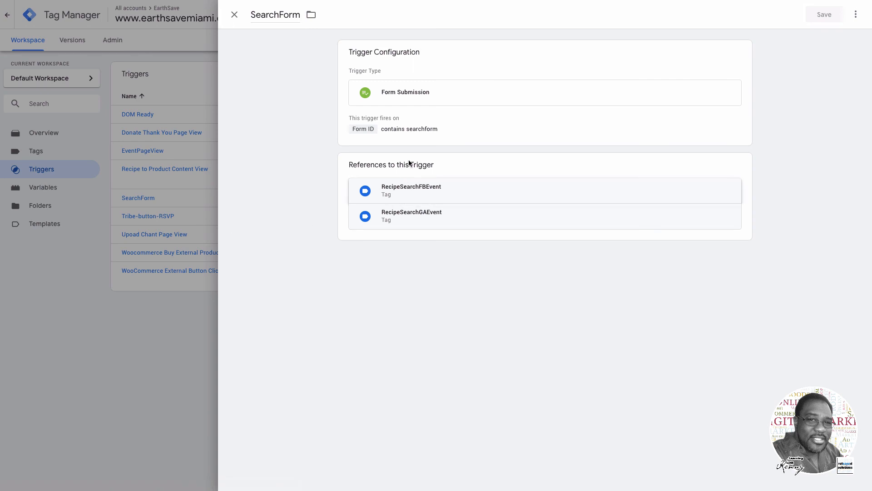
left_click(598, 100)
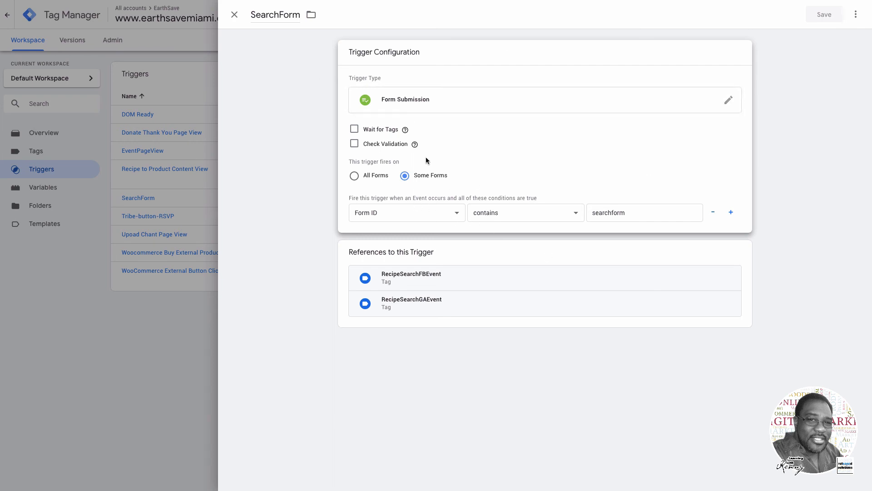
left_click(234, 14)
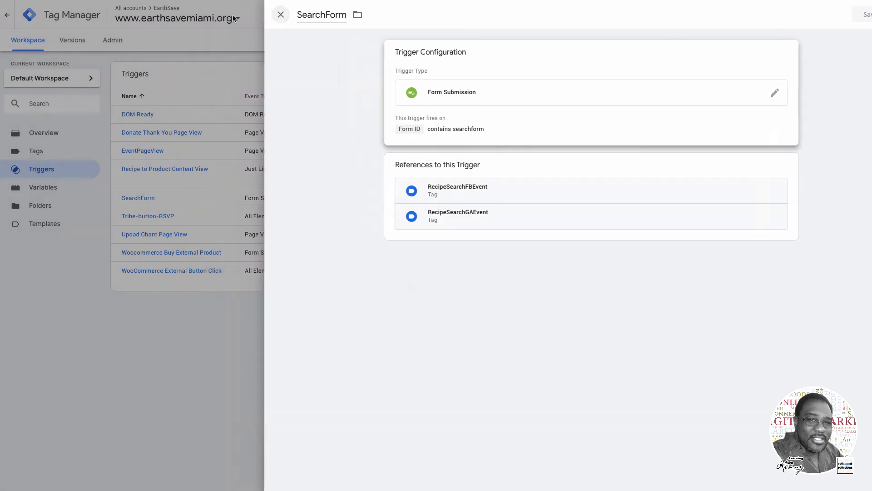
Examine the category, action, label and firing trigger of the RecipeSearchGAEvent tag
left_click(81, 151)
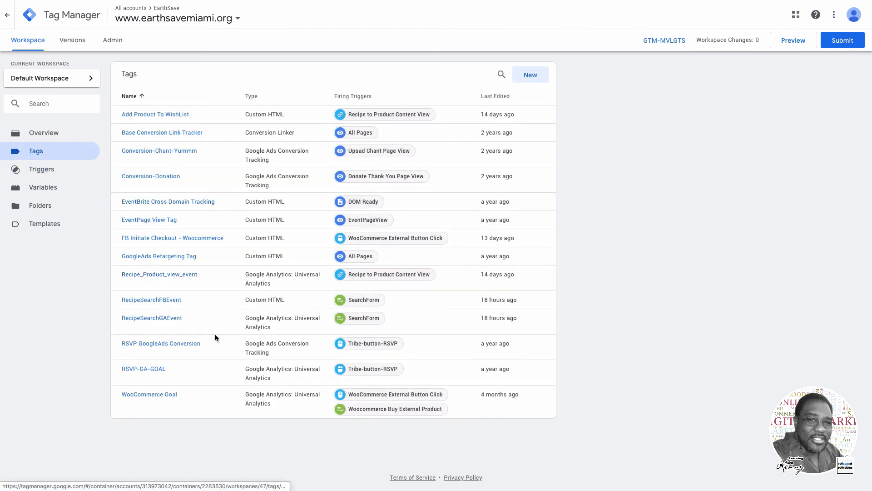
left_click(181, 324)
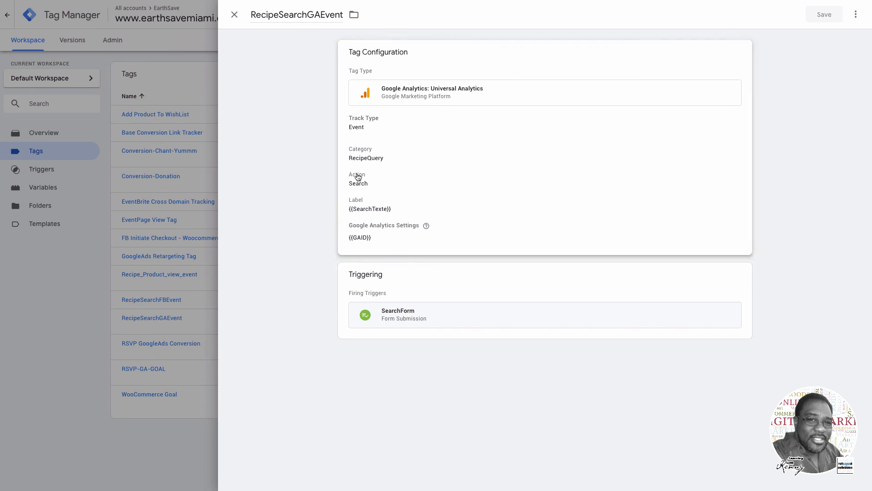
left_click(234, 14)
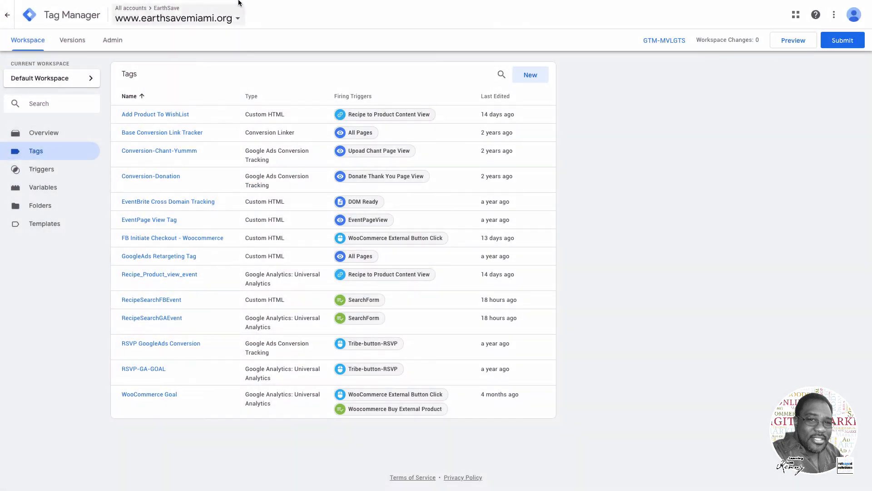
Switch to Google Analytics and open the Home overview of the EarthSave Miami view
mouse_move(235, 3)
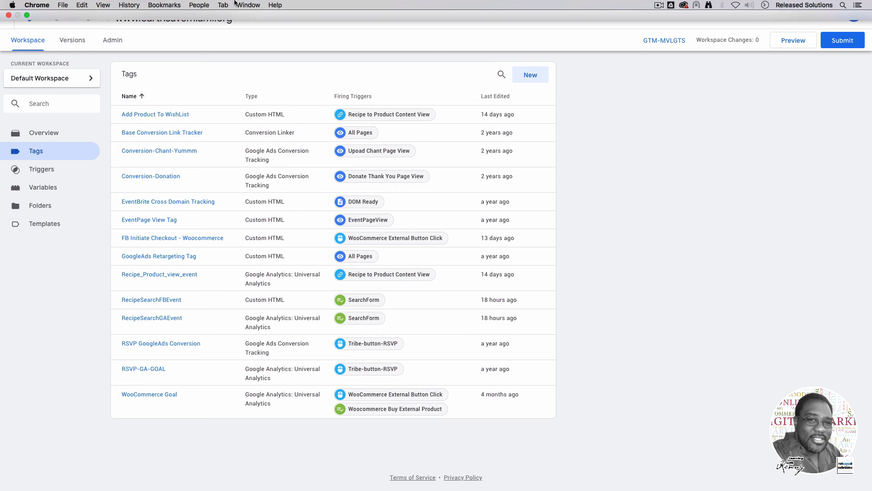
left_click(221, 4)
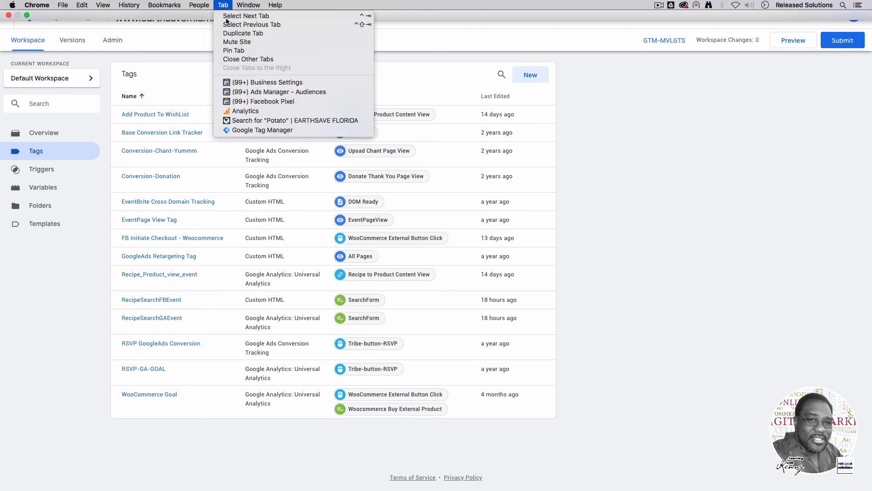
left_click(249, 110)
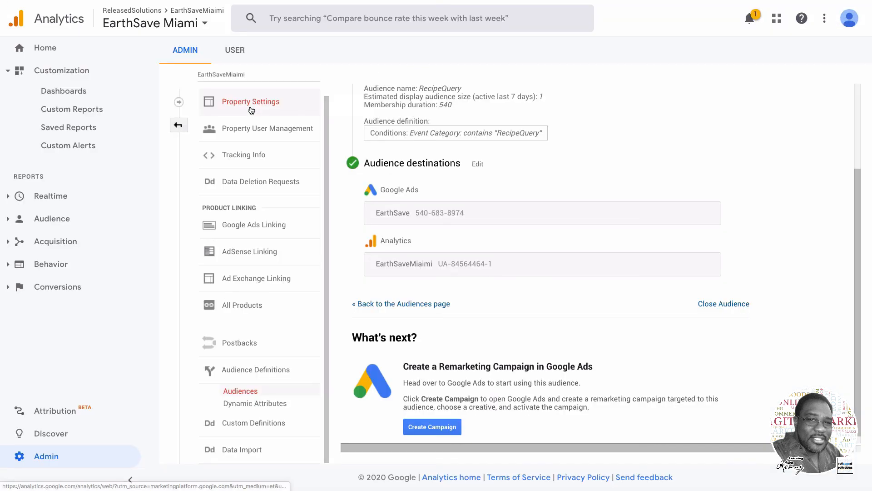
left_click(57, 51)
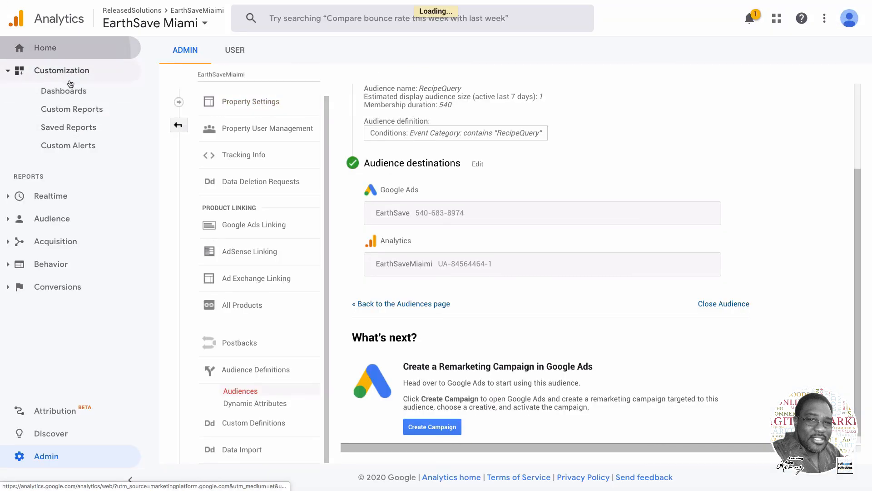
Open the Top Events report in the Events section of the Behavior reports
left_click(61, 199)
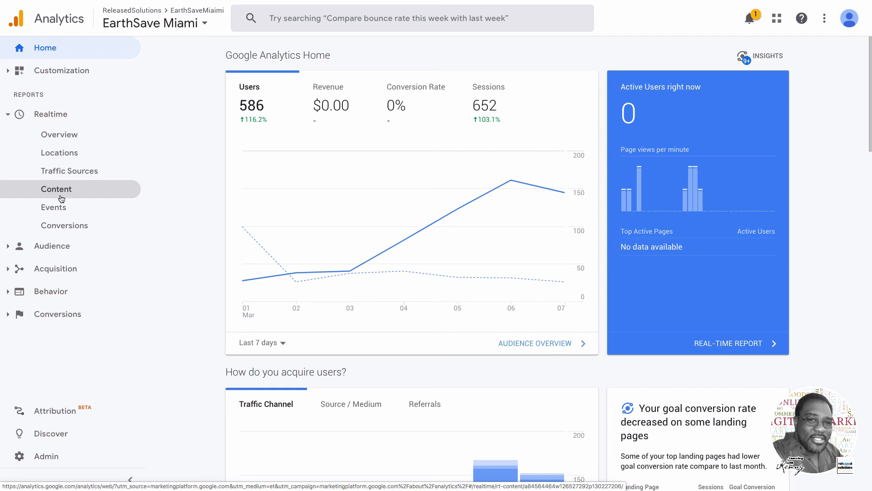
left_click(48, 300)
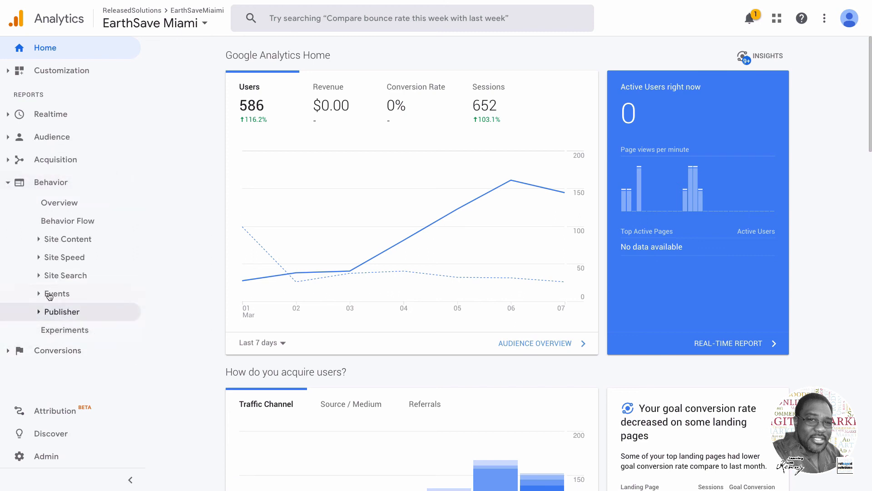
left_click(46, 293)
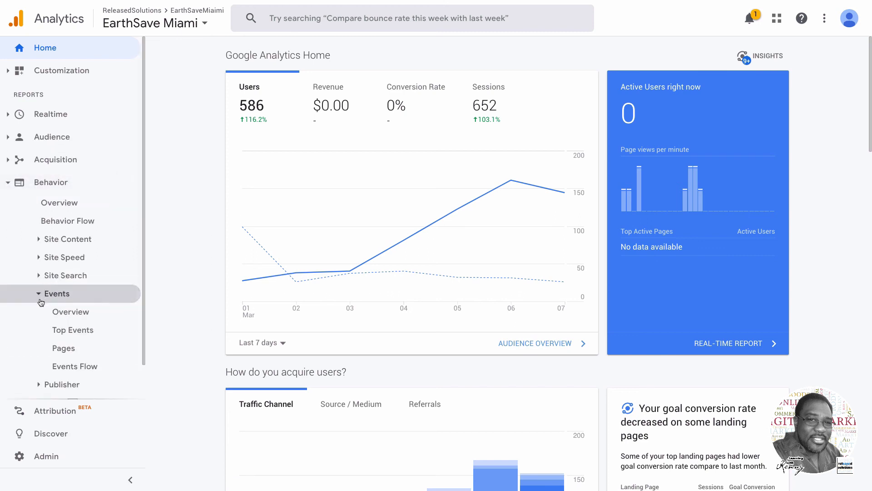
left_click(84, 334)
left_click(87, 336)
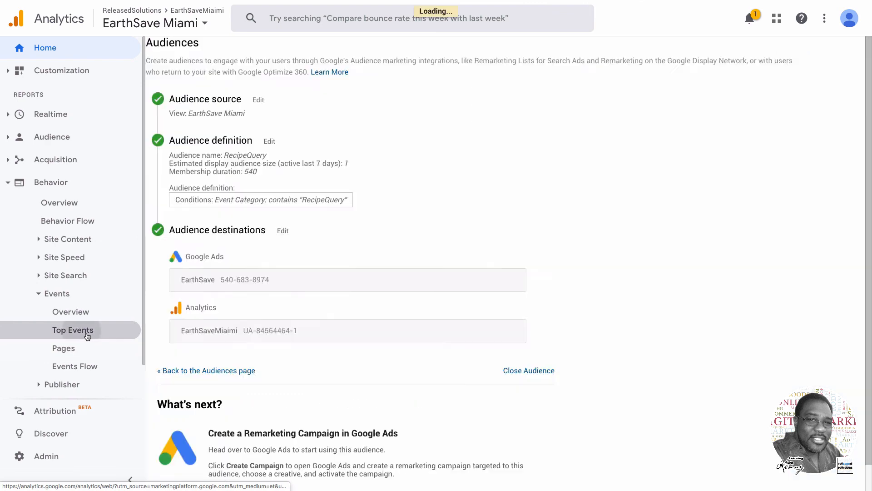